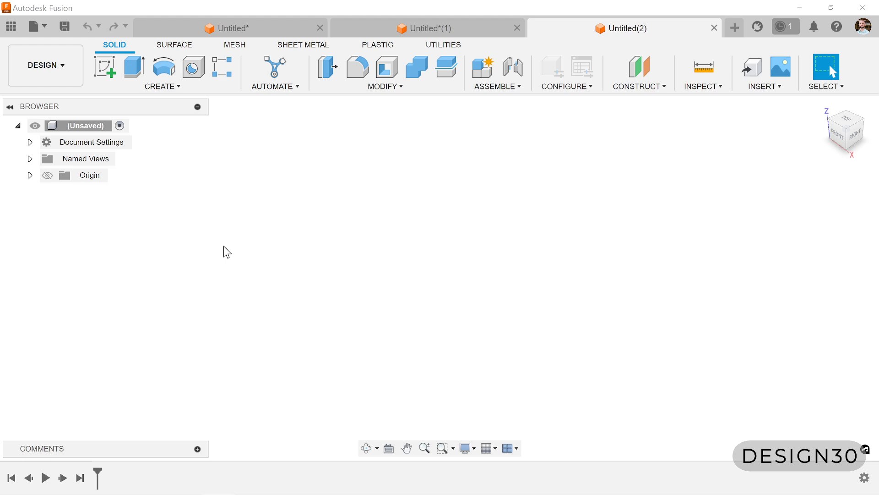
# - Start a sketch on the YZ plane and draw a horizontal line about 1.8 in long passing through the origin
pyautogui.click(166, 87)
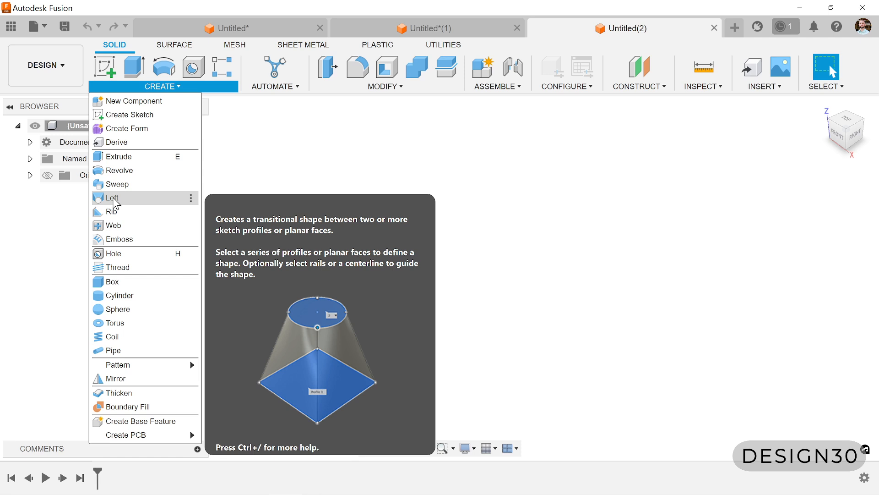
pyautogui.click(105, 66)
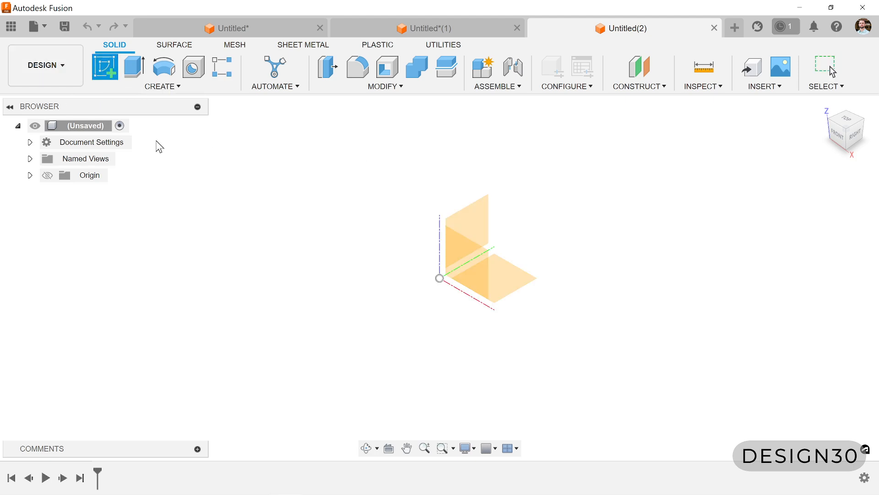
pyautogui.click(472, 215)
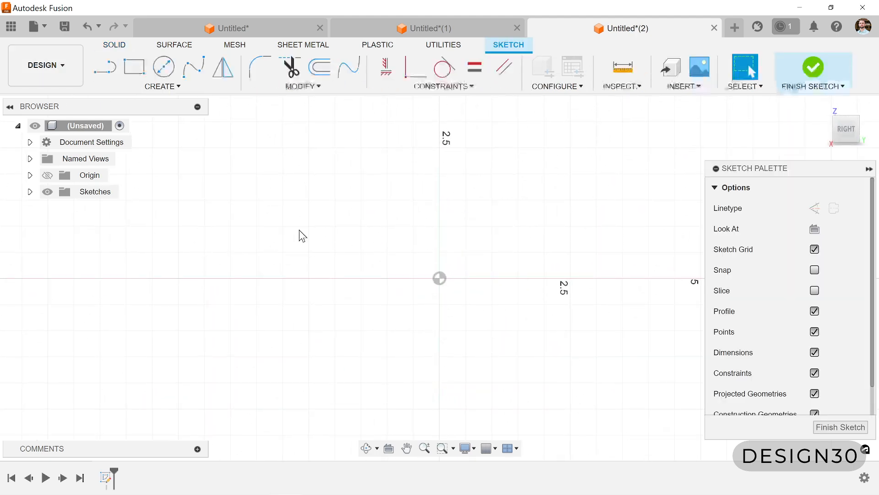
pyautogui.click(105, 67)
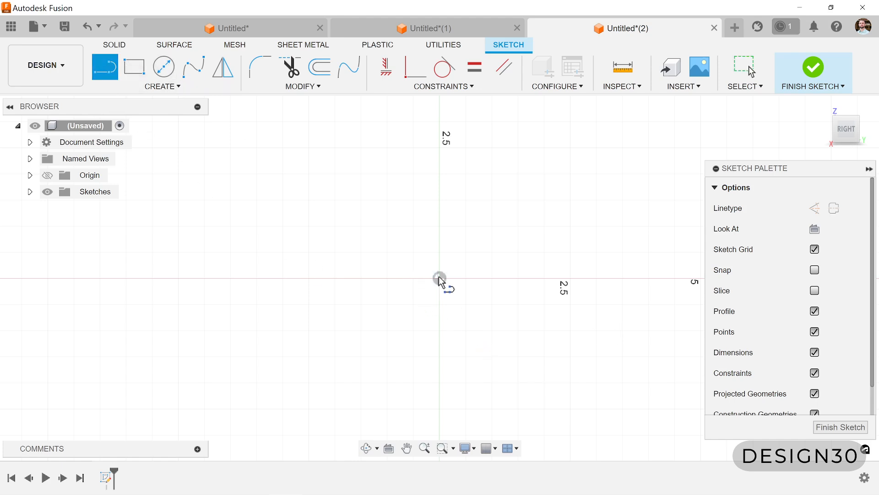
pyautogui.click(394, 278)
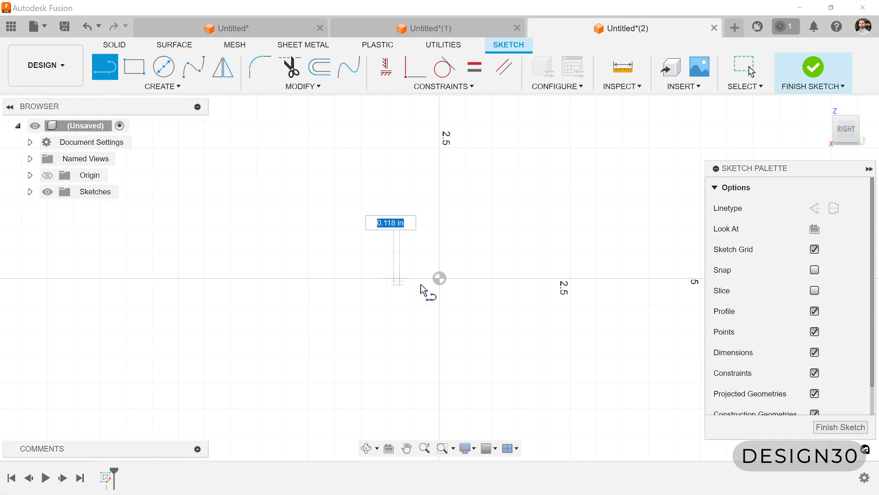
pyautogui.click(487, 278)
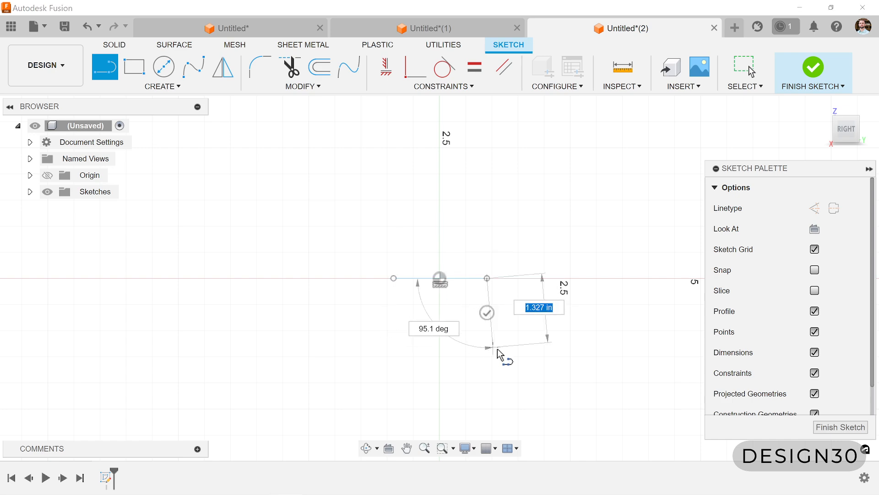
pyautogui.press('Escape')
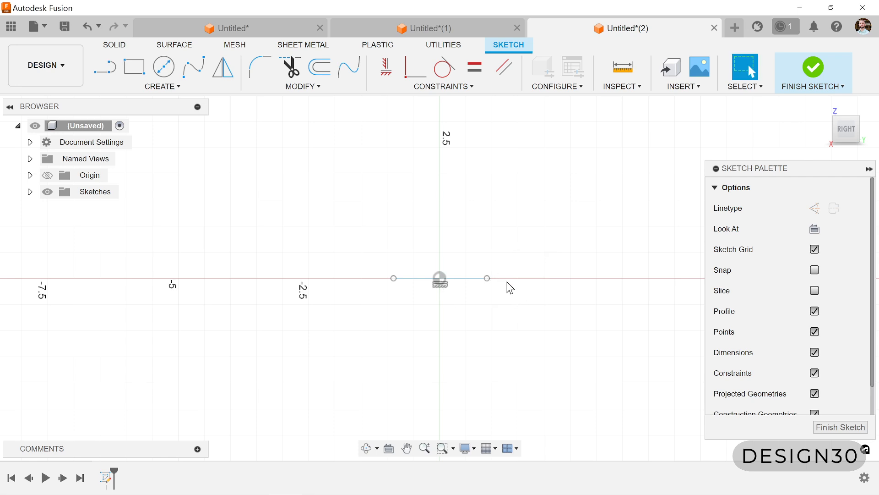
# - Constrain the horizontal line's midpoint to the origin
pyautogui.click(440, 279)
pyautogui.keyDown('shift'); pyautogui.click(466, 278); pyautogui.keyUp('shift')
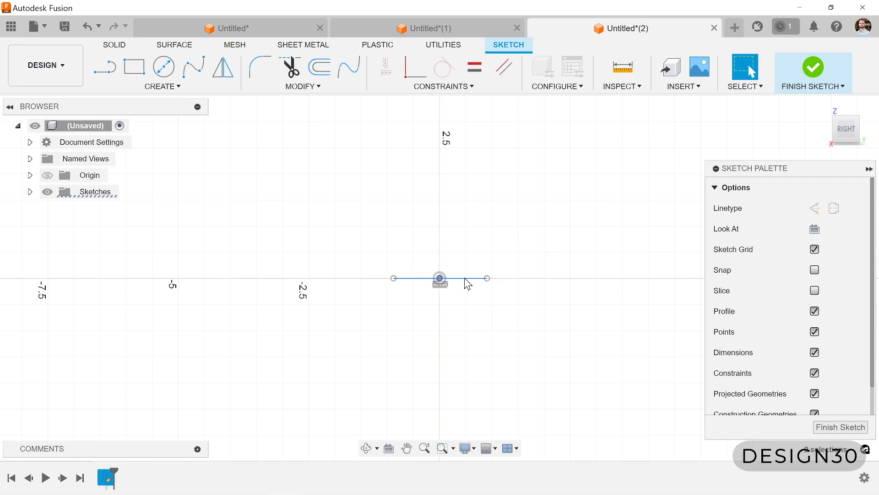
pyautogui.click(427, 86)
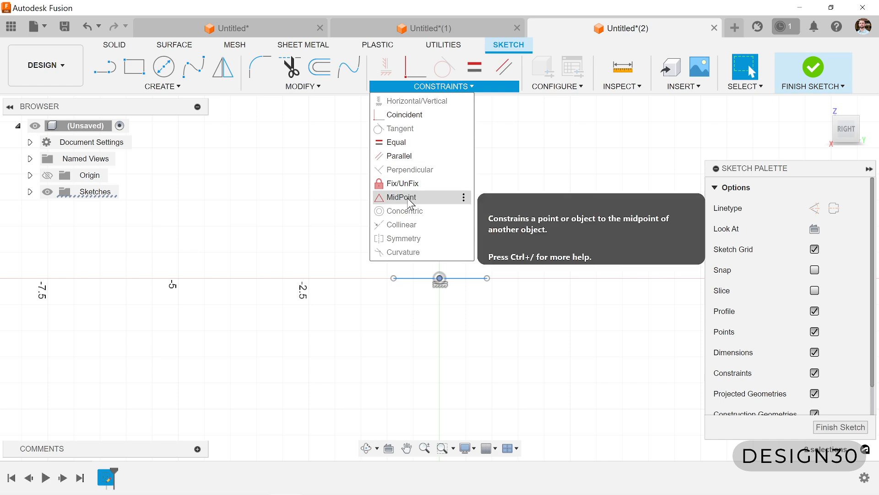
pyautogui.click(409, 198)
# - Draw two lines from the base's endpoints to an apex about 2.1 in above the origin, closing a triangle
pyautogui.press('l')
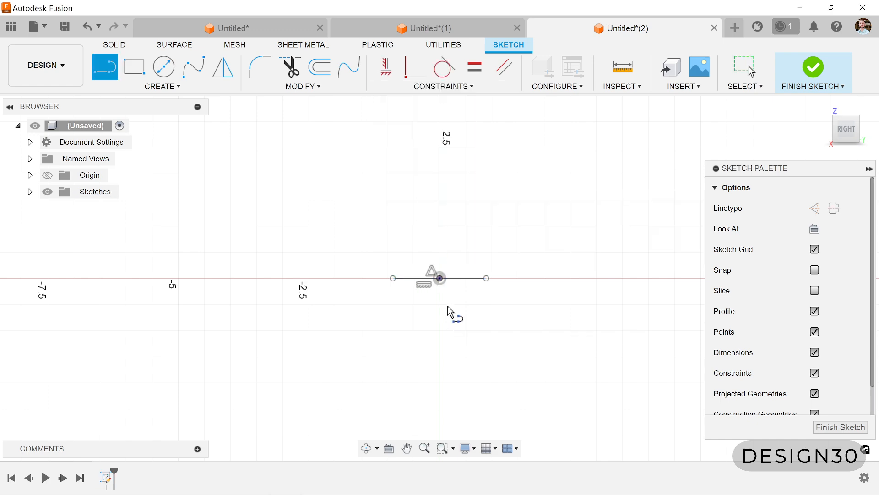
pyautogui.click(485, 276)
pyautogui.click(430, 168)
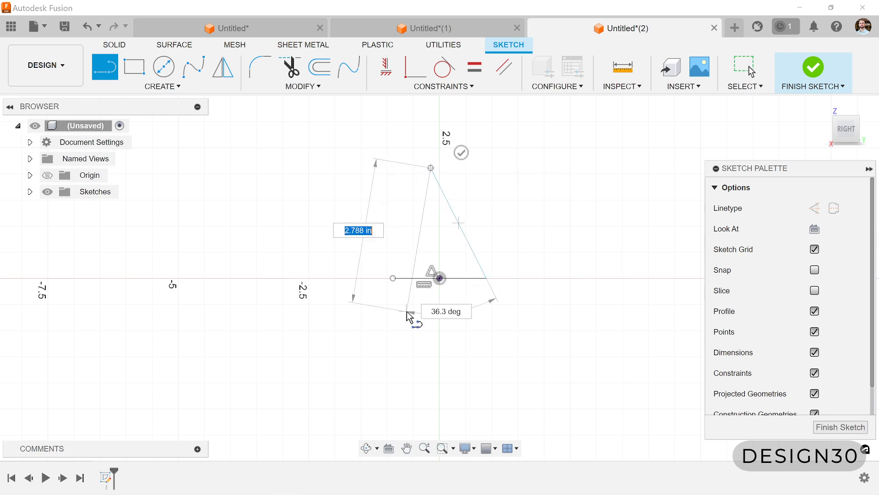
pyautogui.click(393, 278)
pyautogui.press('Escape')
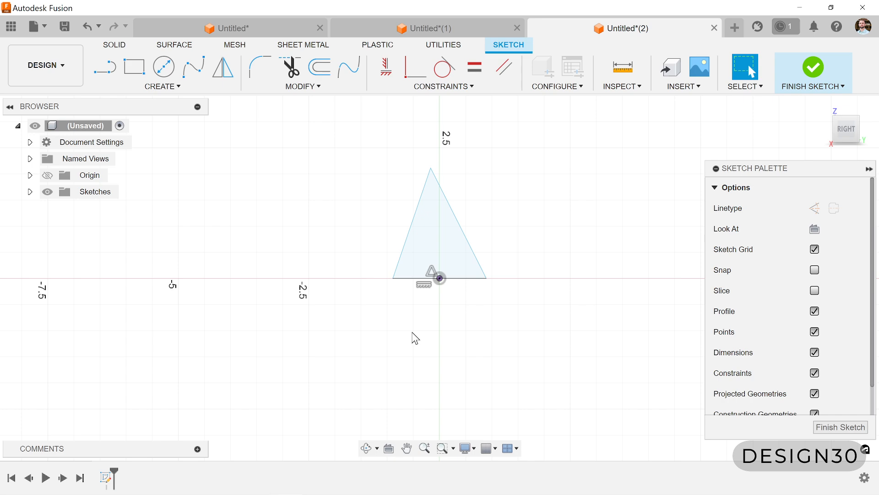
# - Draw a construction line from the triangle's apex to the origin and constrain it vertical
pyautogui.press('l')
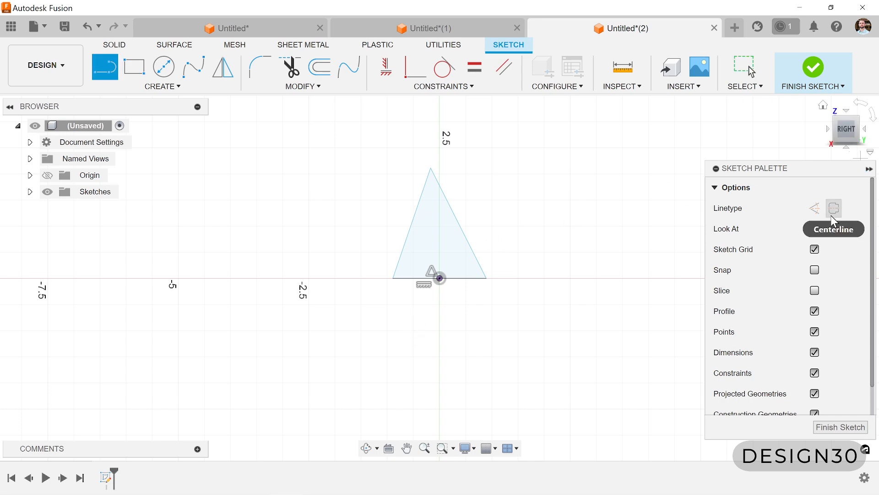
pyautogui.click(815, 208)
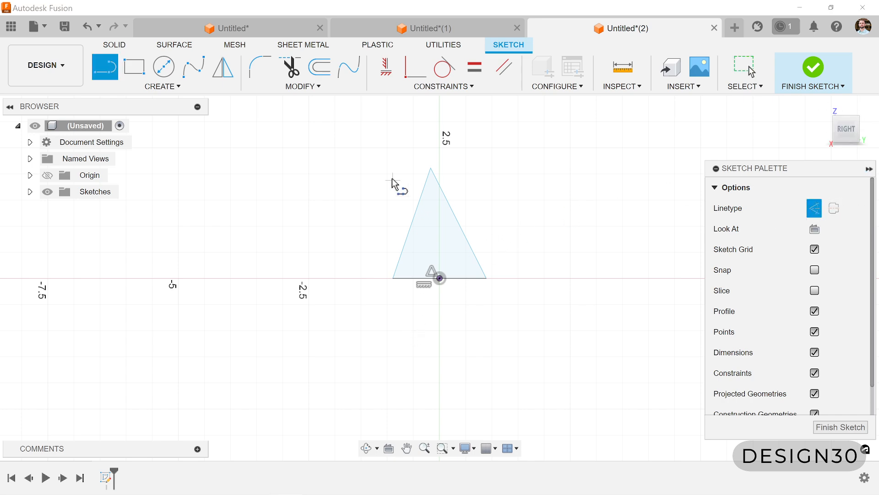
pyautogui.click(431, 168)
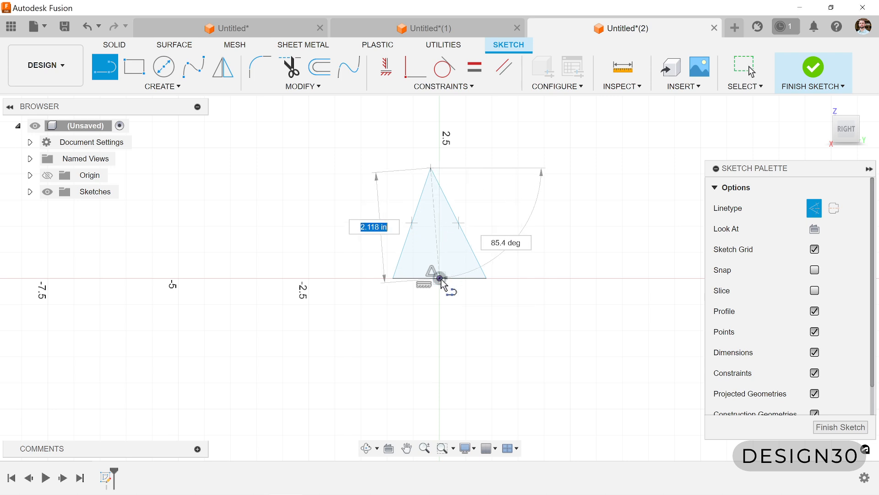
pyautogui.click(440, 278)
pyautogui.press('Escape')
pyautogui.click(434, 212)
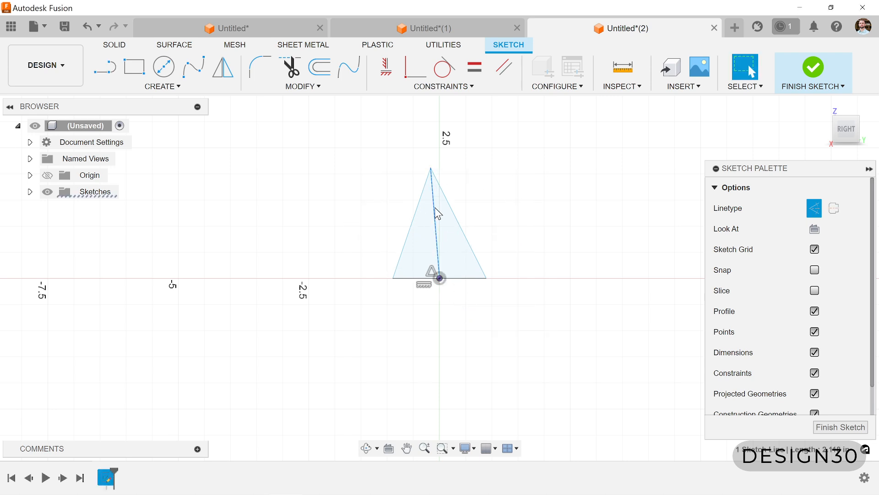
pyautogui.click(392, 74)
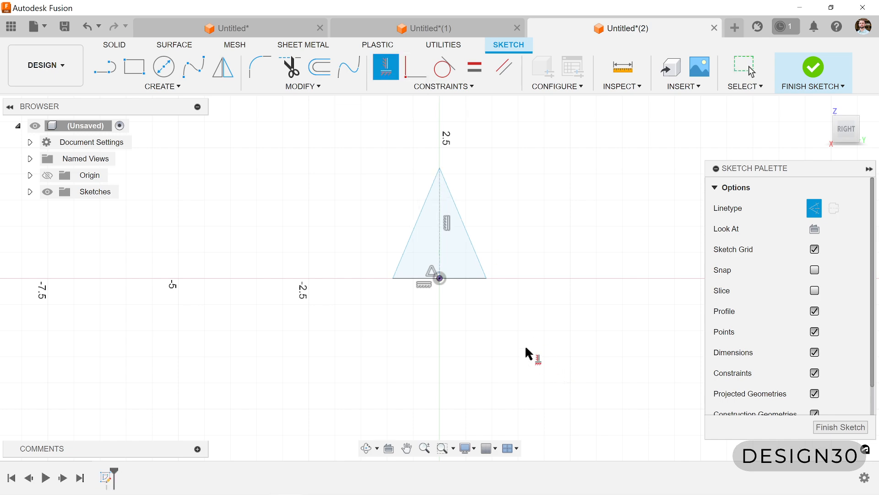
# - Dimension the triangle's base to 3 in
pyautogui.press('d')
pyautogui.click(471, 279)
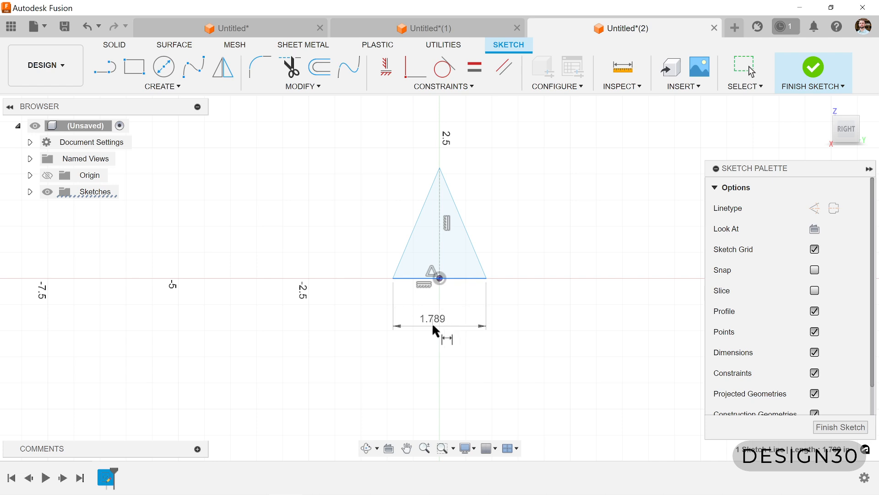
pyautogui.click(434, 326)
pyautogui.write('3')
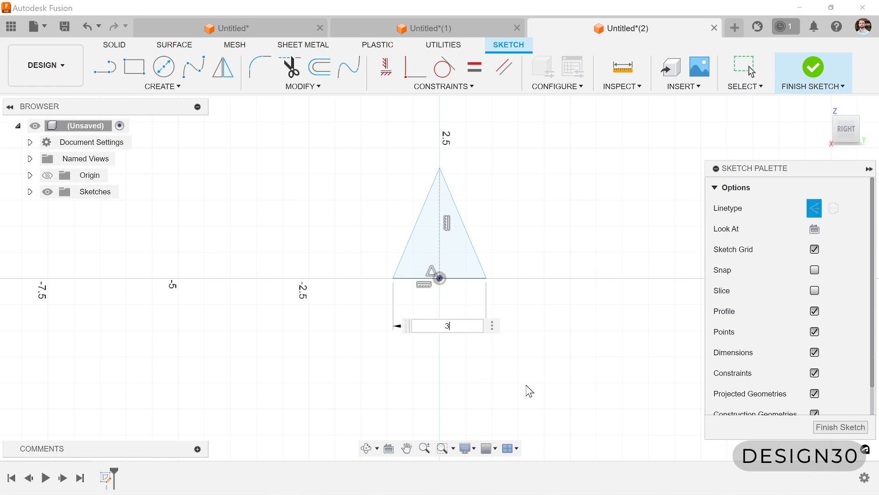
pyautogui.press('Return')
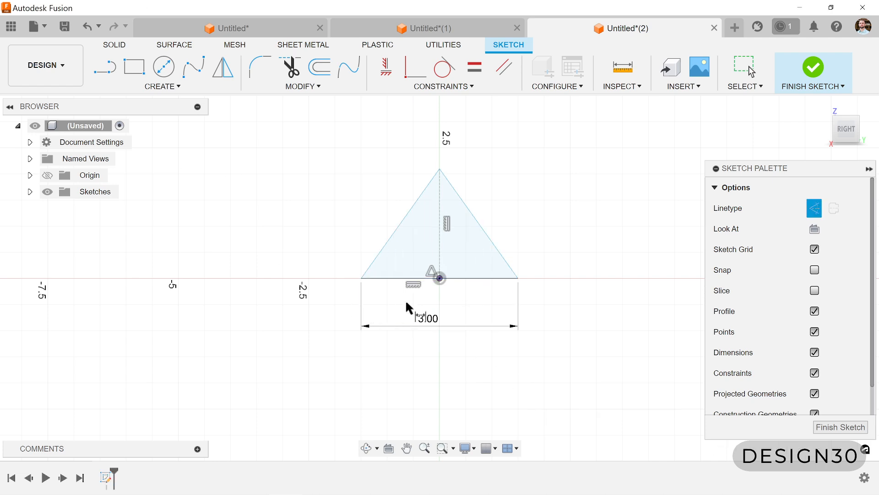
pyautogui.press('Escape')
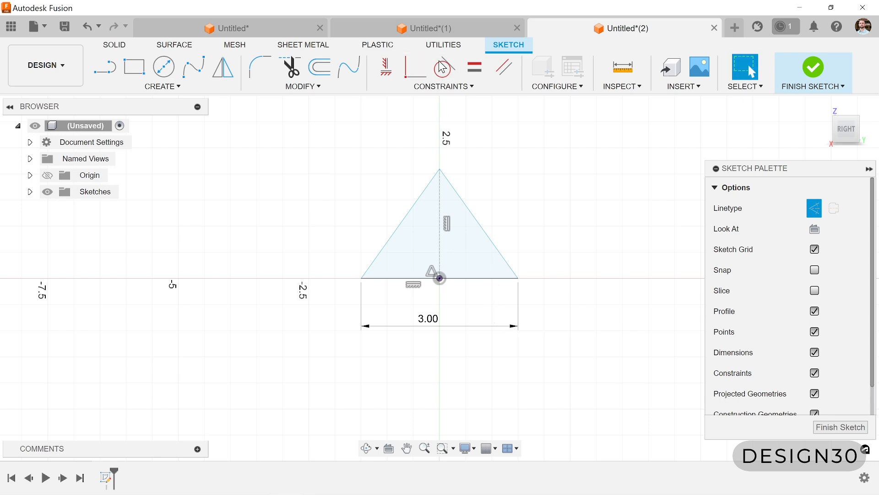
# - Apply an Equal constraint between the triangle's base and its right side to make it equilateral
pyautogui.click(491, 278)
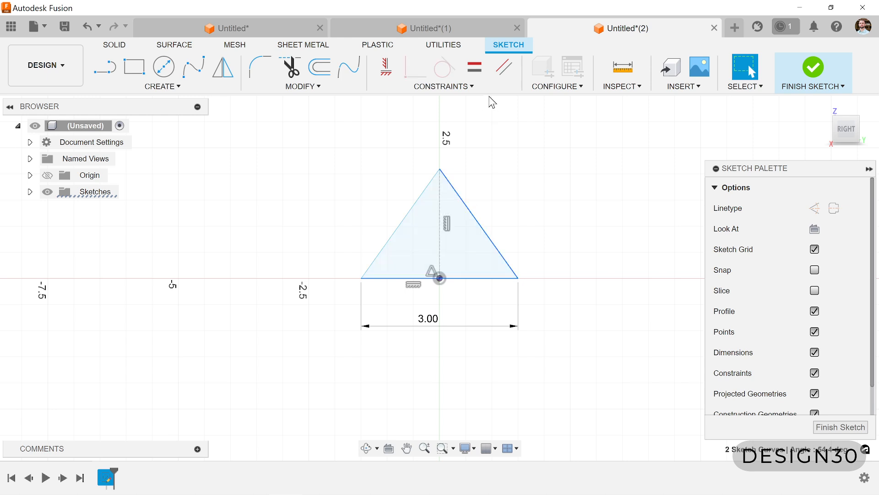
pyautogui.click(475, 67)
pyautogui.click(489, 231)
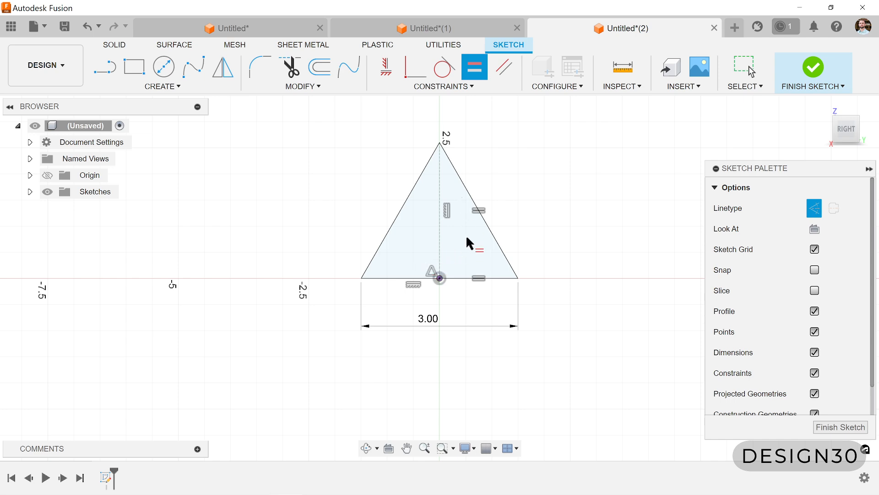
pyautogui.press('Escape')
# - Place a sketch point on the vertical construction line, constrain it to the line's midpoint, and finish the sketch
pyautogui.scroll(-2, 435, 314)
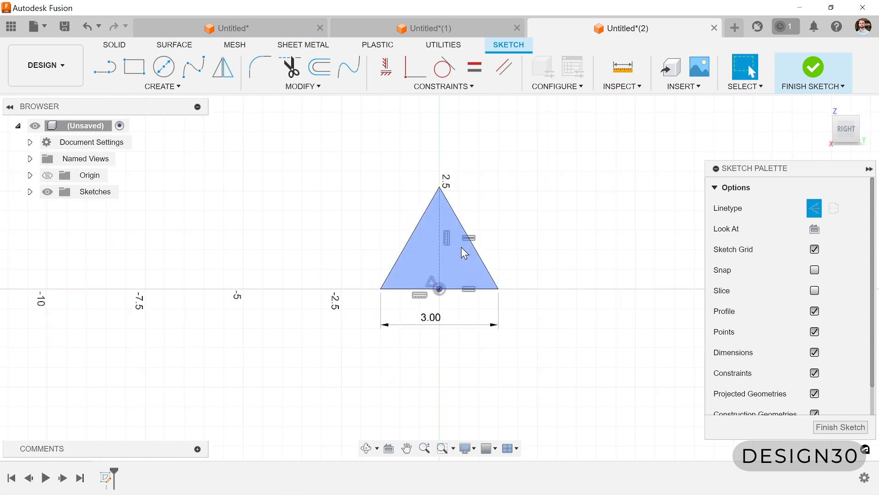
pyautogui.click(162, 86)
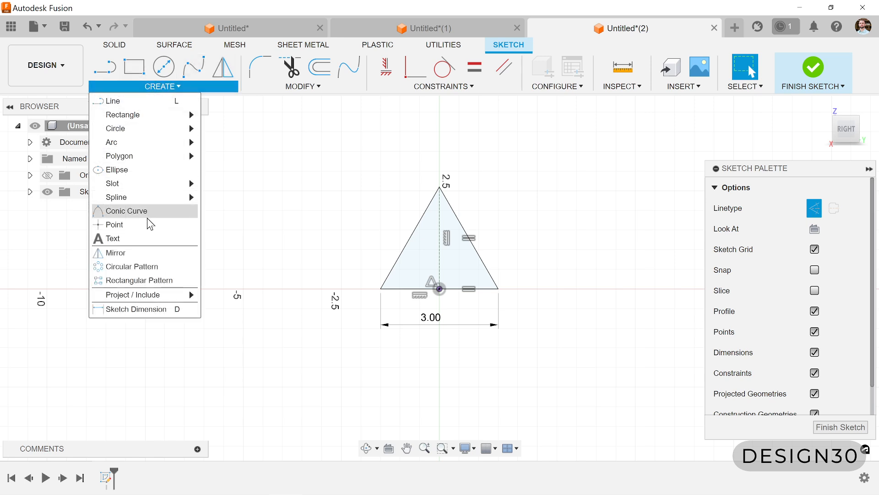
pyautogui.click(138, 224)
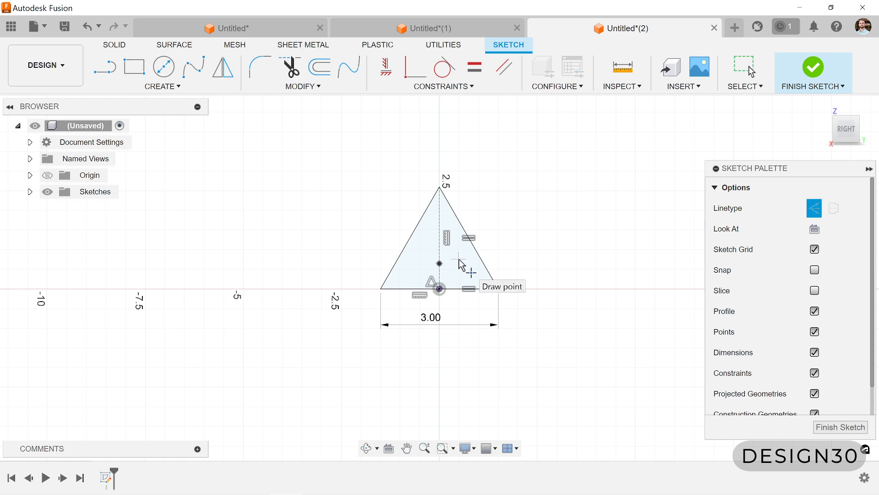
pyautogui.press('Escape')
pyautogui.click(440, 264)
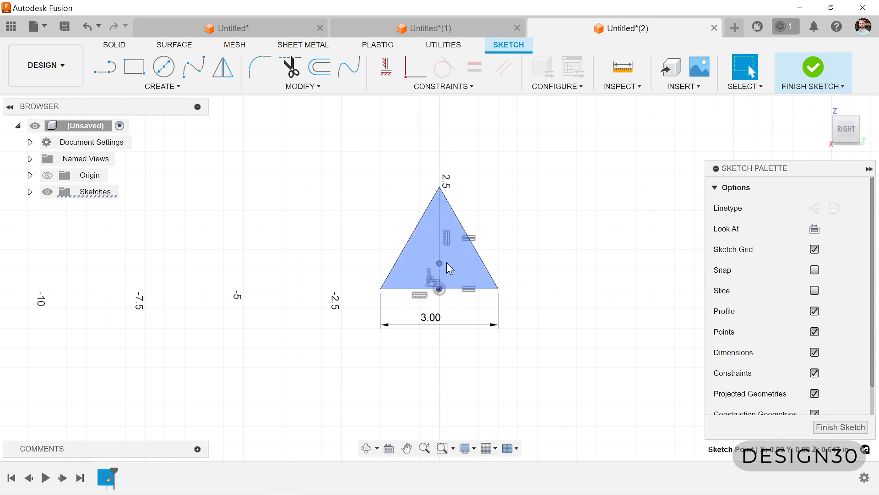
pyautogui.click(440, 252)
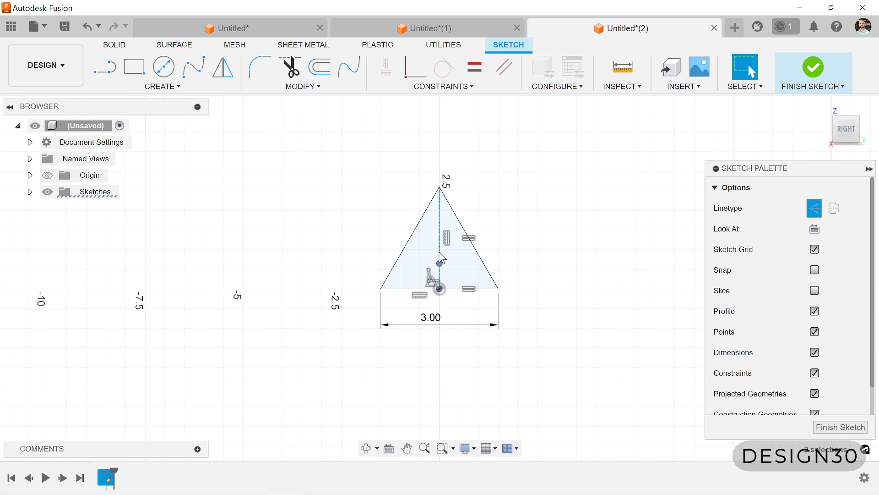
pyautogui.click(433, 89)
pyautogui.click(414, 198)
pyautogui.press('Escape')
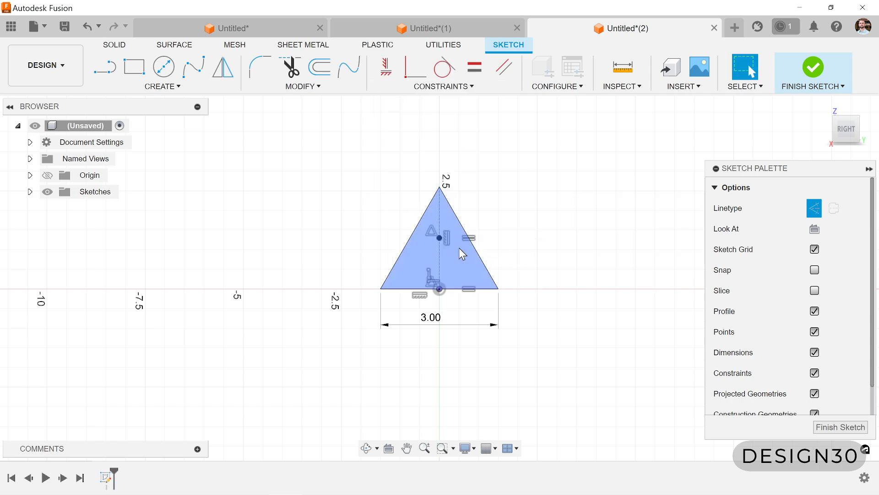
pyautogui.click(813, 73)
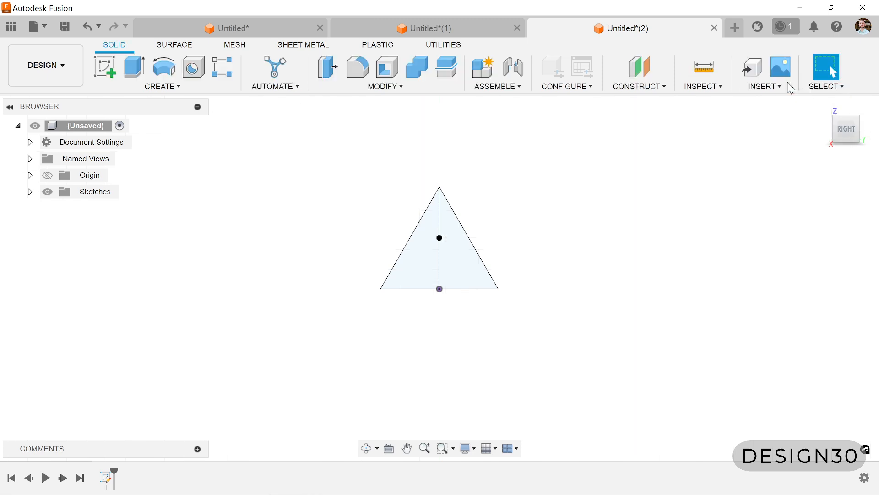
# - Create a construction plane offset 16 in from the YZ plane, on the positive X side of the triangle
pyautogui.scroll(-2, 495, 220)
pyautogui.moveTo(495, 219)
pyautogui.keyDown('shift'); pyautogui.mouseDown(button='middle')
pyautogui.moveTo(516, 230)
pyautogui.moveTo(527, 270)
pyautogui.mouseUp(button='middle'); pyautogui.keyUp('shift')
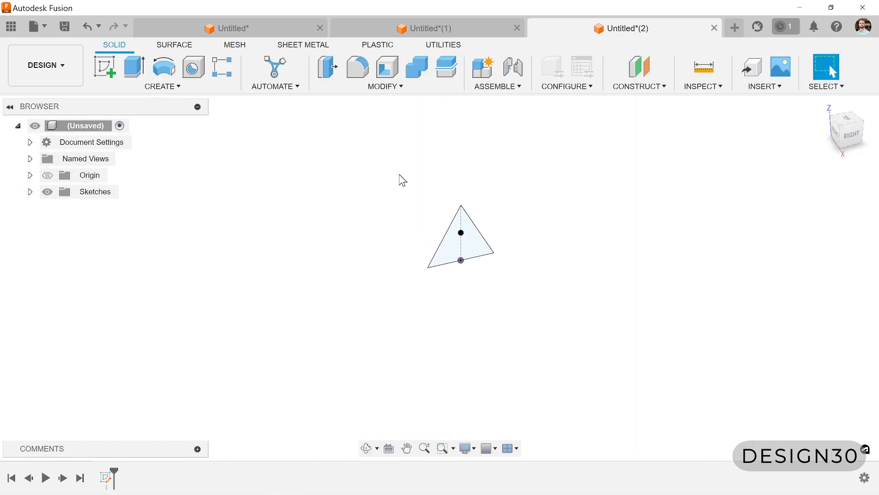
pyautogui.click(642, 70)
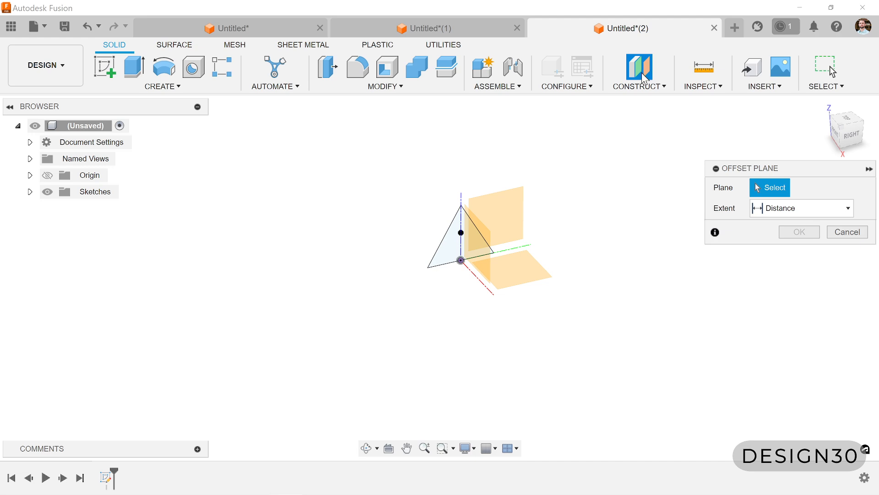
pyautogui.click(499, 215)
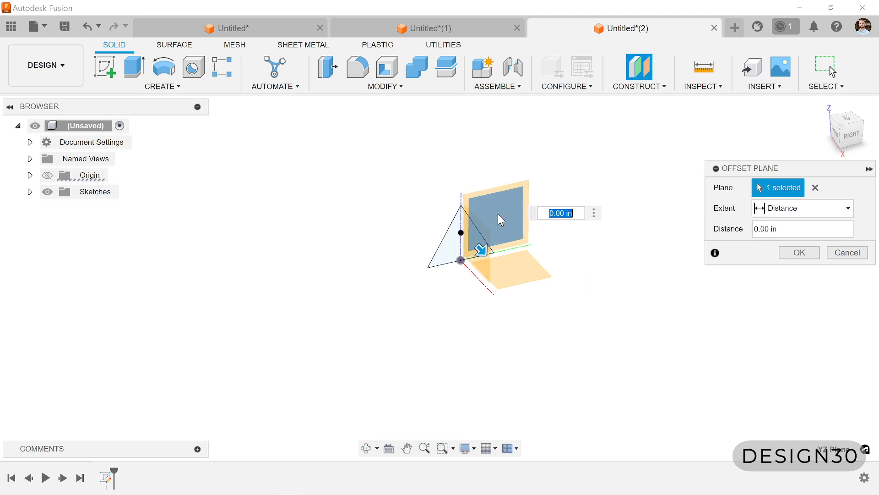
pyautogui.keyDown('shift'); pyautogui.moveTo(361, 300); pyautogui.dragTo(410, 256, button='middle'); pyautogui.keyUp('shift')
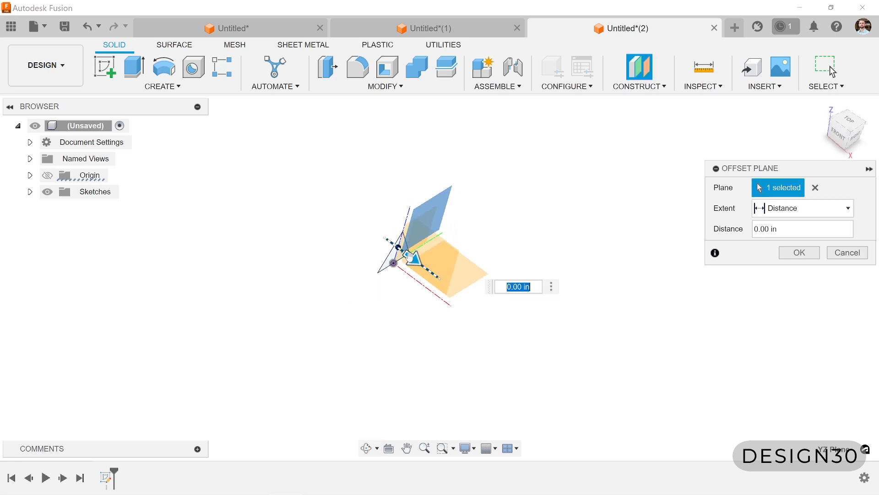
pyautogui.moveTo(414, 258); pyautogui.dragTo(561, 369)
pyautogui.scroll(-2, 191, 215)
pyautogui.moveTo(449, 321); pyautogui.dragTo(478, 357)
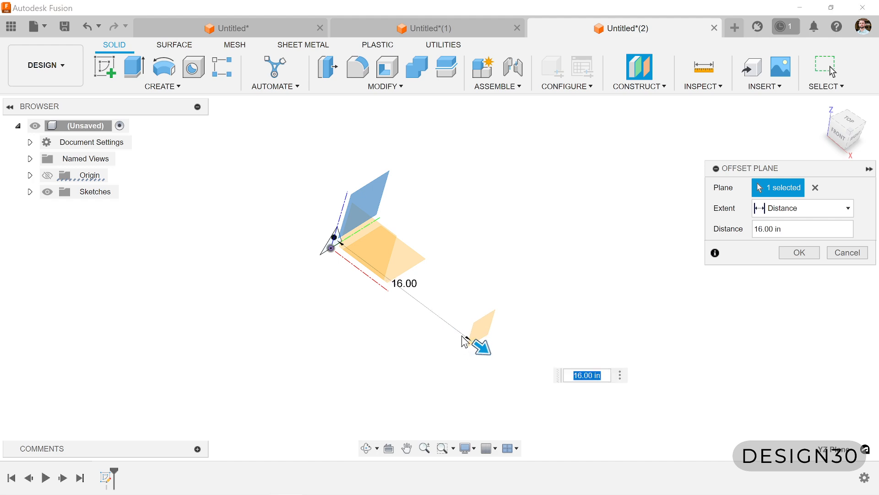
pyautogui.click(805, 252)
# - Start a sketch on the offset plane and project the triangle's midpoint sketch point into it
pyautogui.scroll(-2, 435, 299)
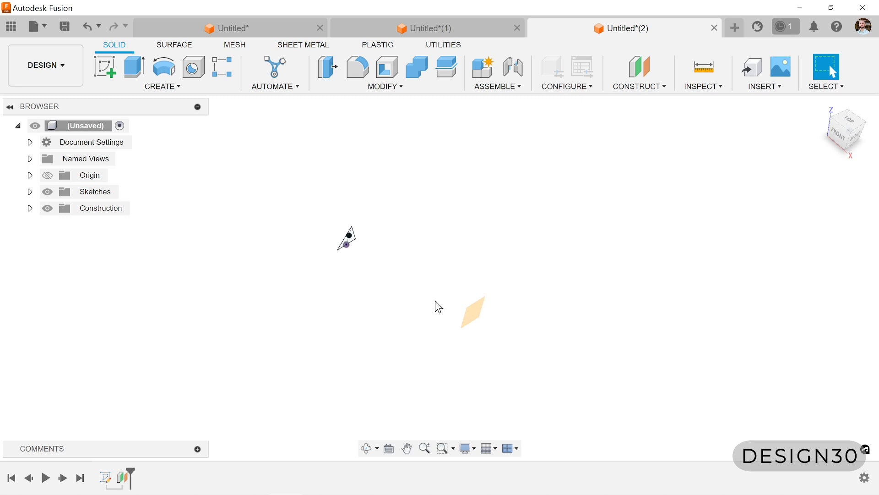
pyautogui.keyDown('shift'); pyautogui.moveTo(435, 301); pyautogui.dragTo(477, 307, button='middle'); pyautogui.keyUp('shift')
pyautogui.click(476, 306)
pyautogui.press('s')
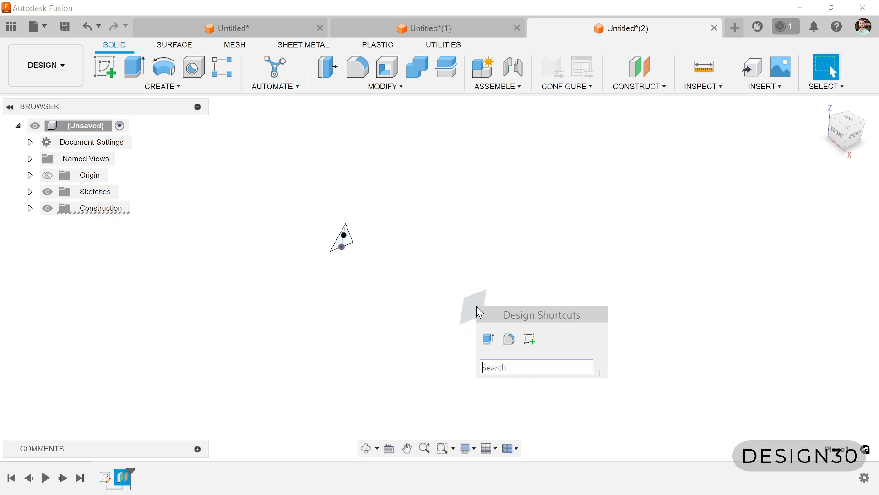
pyautogui.click(529, 340)
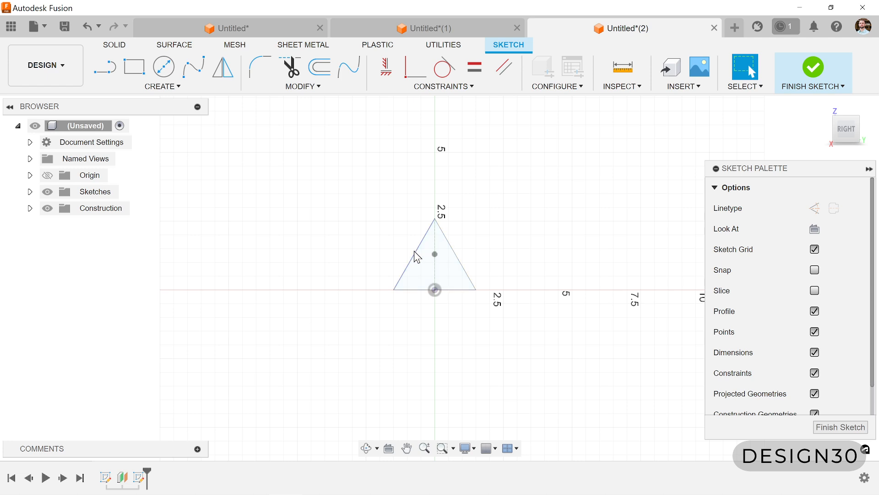
pyautogui.press('p')
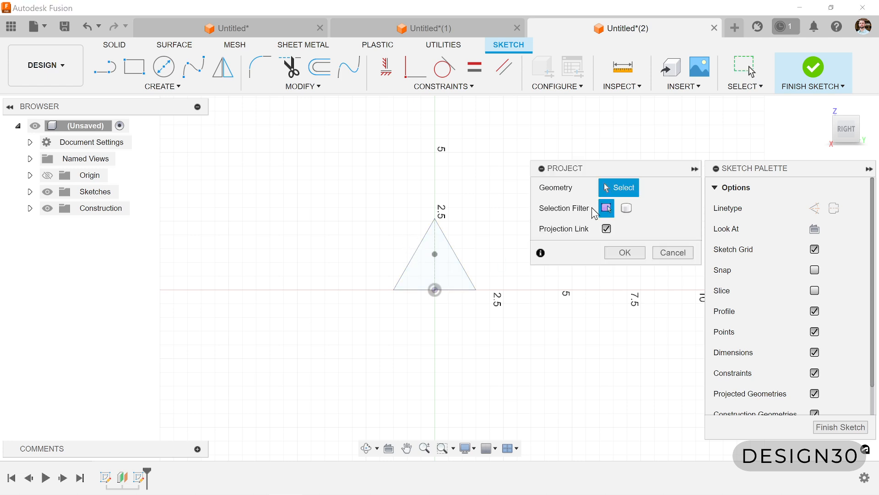
pyautogui.click(435, 254)
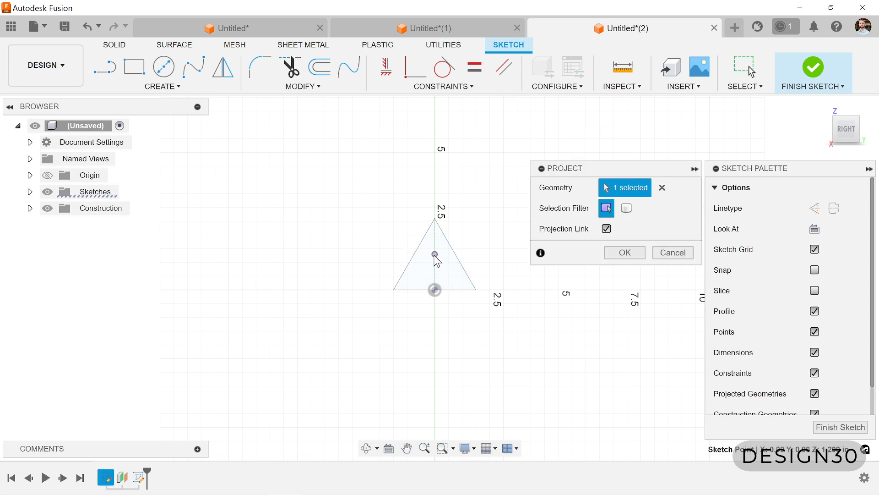
pyautogui.click(630, 253)
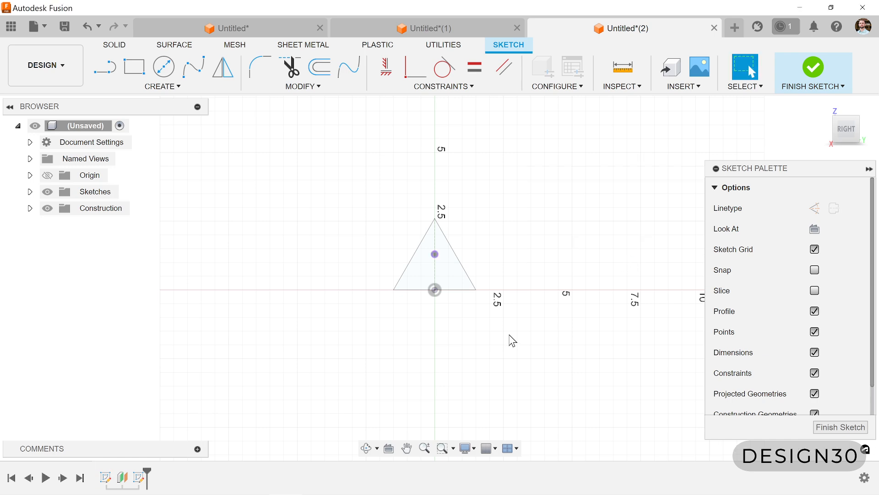
# - Draw a circle about 7.66 in in diameter, centred on the projected point
pyautogui.click(164, 66)
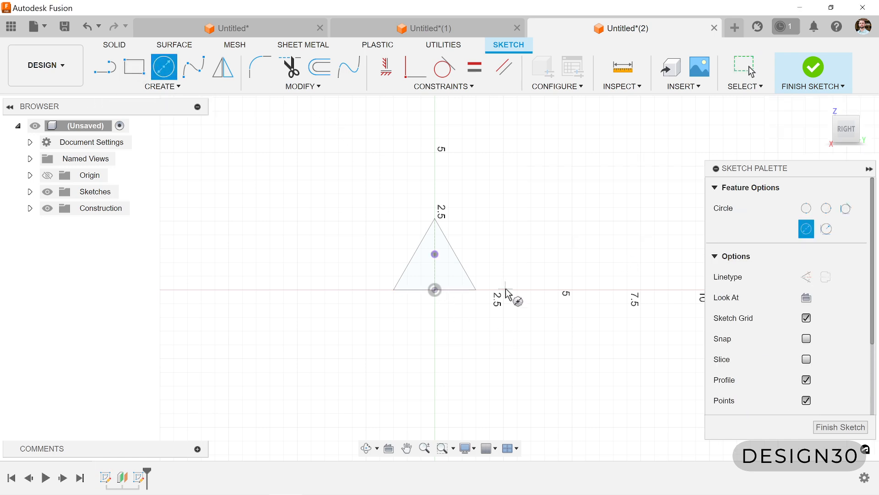
pyautogui.click(435, 254)
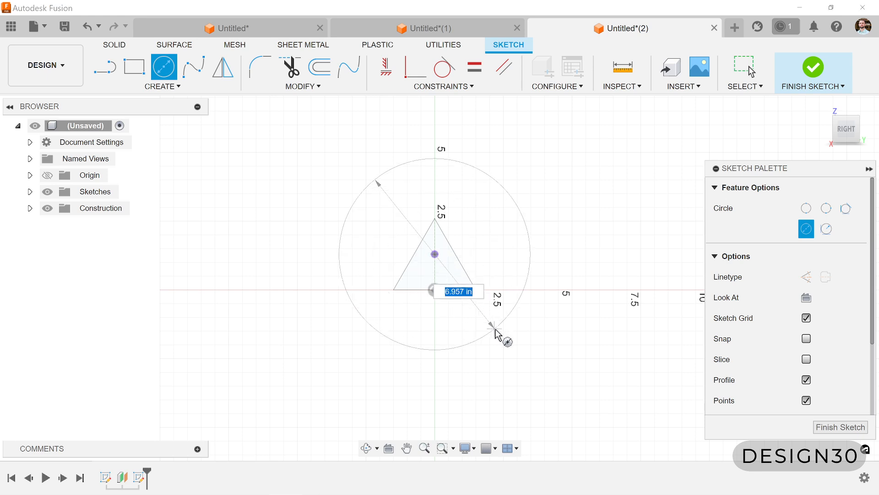
pyautogui.click(503, 339)
# - Dimension the circle's diameter to 8 in and finish the sketch
pyautogui.press('d')
pyautogui.click(503, 341)
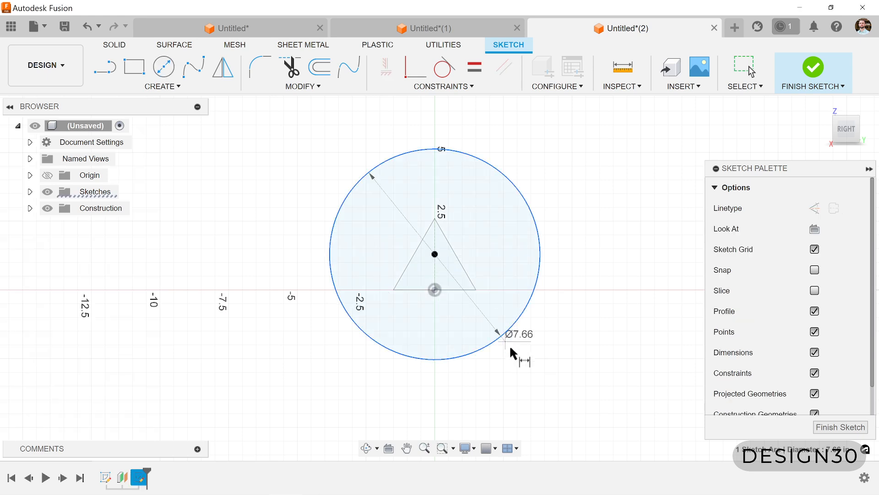
pyautogui.click(537, 377)
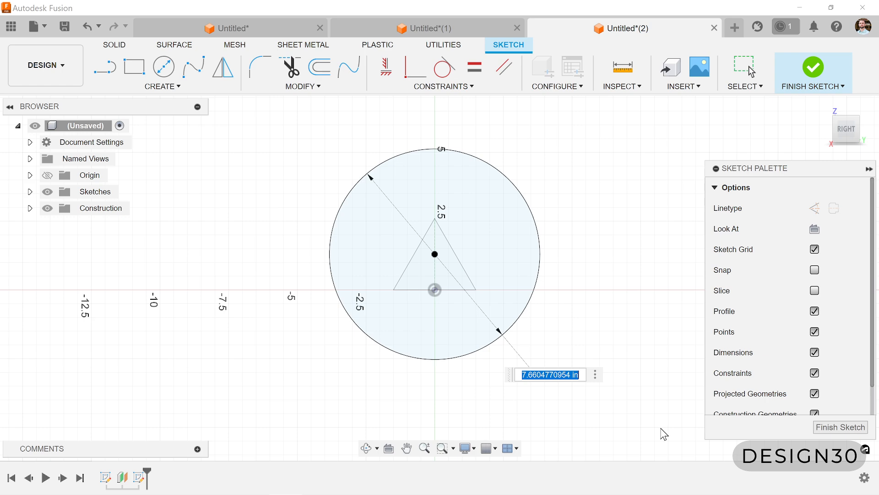
pyautogui.write('8')
pyautogui.press('Return')
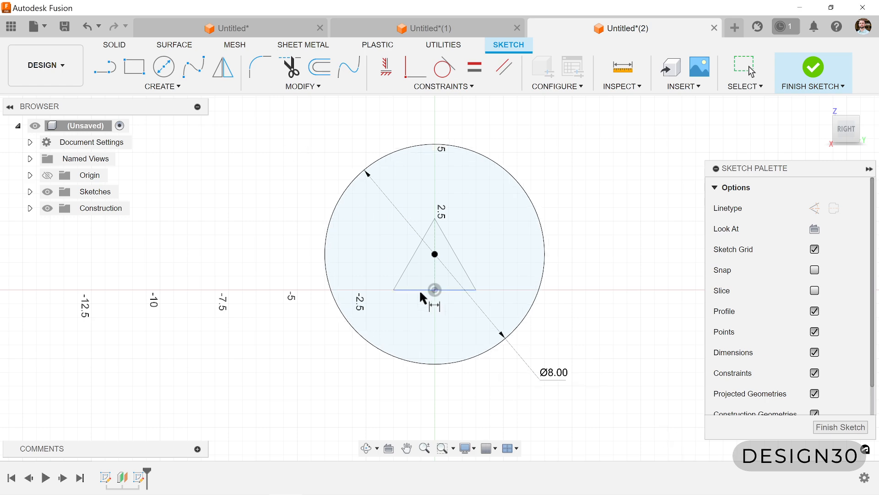
pyautogui.press('Escape')
pyautogui.scroll(-3, 356, 273)
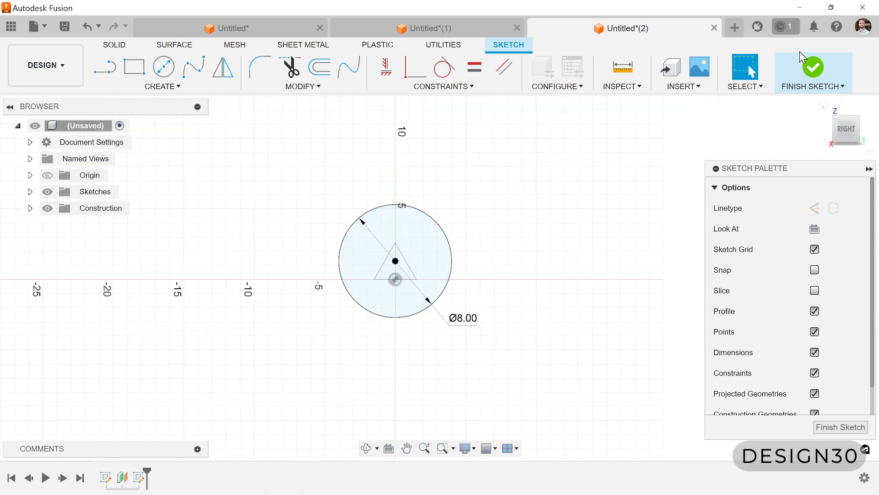
pyautogui.click(818, 63)
# - Loft a solid body between the circle profile and the triangle profile
pyautogui.keyDown('shift'); pyautogui.moveTo(482, 264); pyautogui.dragTo(568, 312, button='middle'); pyautogui.keyUp('shift')
pyautogui.click(161, 86)
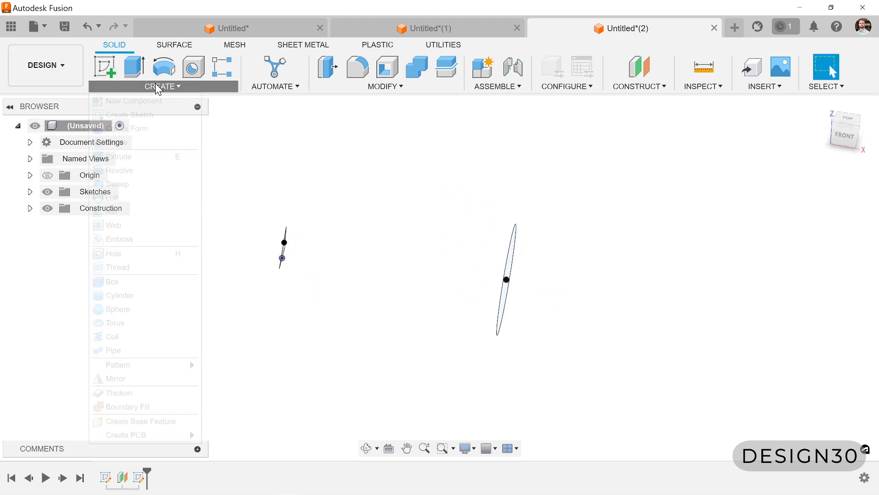
pyautogui.click(119, 197)
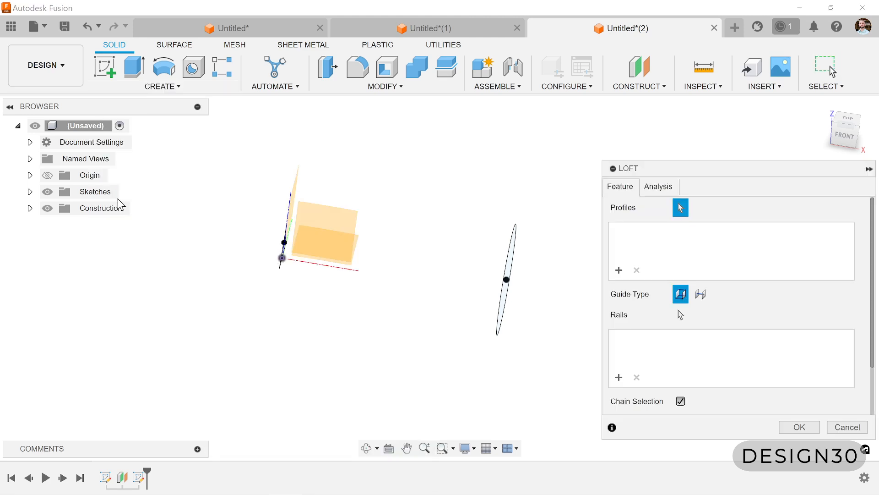
pyautogui.keyDown('shift'); pyautogui.moveTo(485, 267); pyautogui.dragTo(500, 326, button='middle'); pyautogui.keyUp('shift')
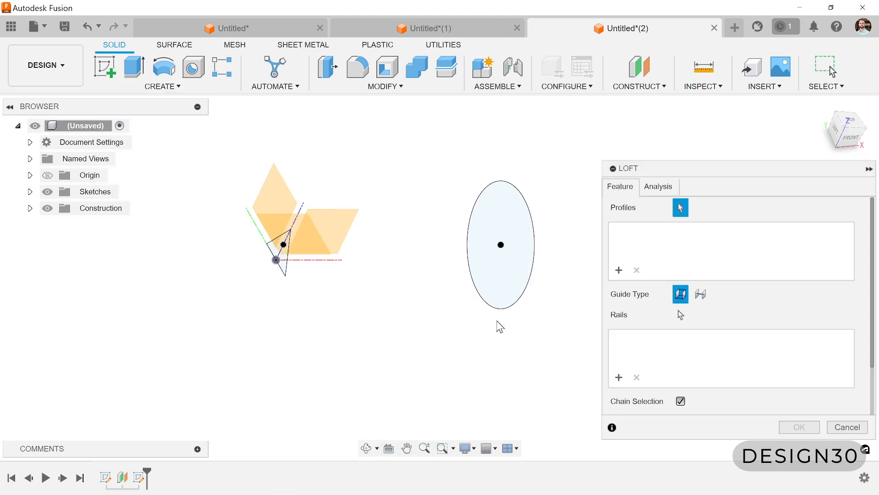
pyautogui.click(503, 290)
pyautogui.keyDown('shift'); pyautogui.moveTo(435, 345); pyautogui.dragTo(338, 287, button='middle'); pyautogui.keyUp('shift')
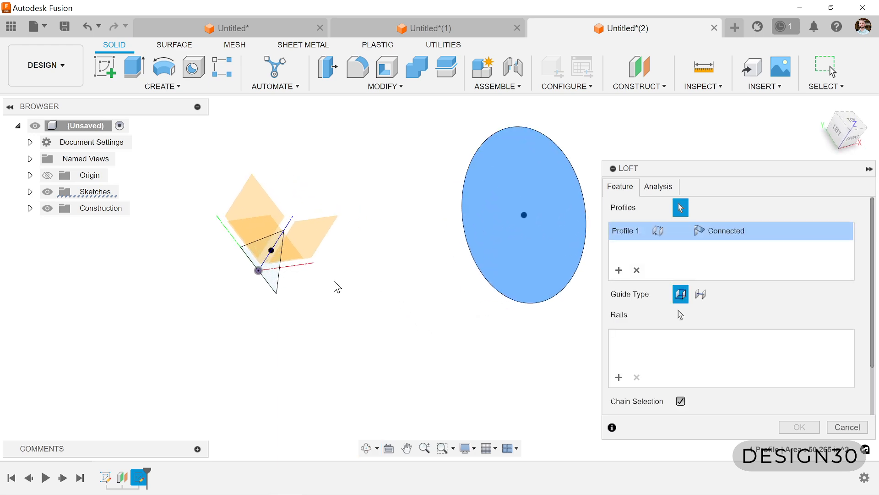
pyautogui.click(271, 271)
pyautogui.click(799, 426)
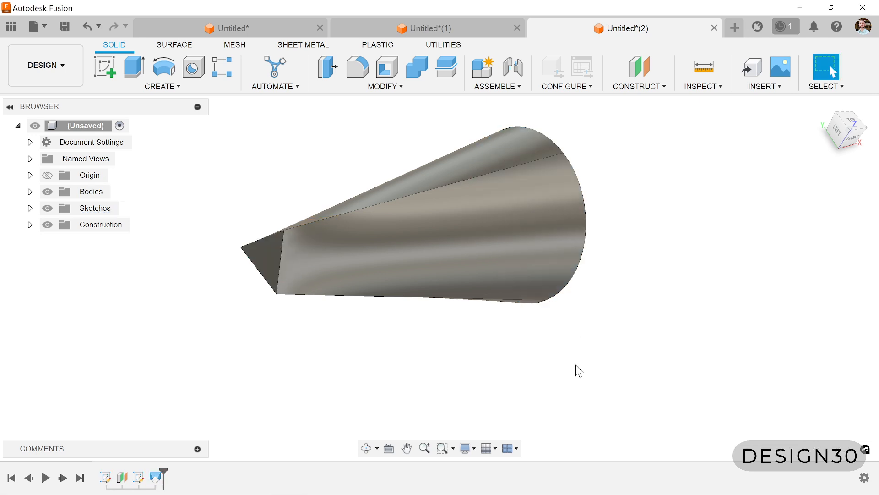
# - Reopen the loft for editing and slide the circle profile's uppermost connection point along its edge toward the back
pyautogui.moveTo(575, 364)
pyautogui.keyDown('shift'); pyautogui.mouseDown(button='middle')
pyautogui.moveTo(494, 340)
pyautogui.moveTo(578, 369)
pyautogui.moveTo(567, 370)
pyautogui.mouseUp(button='middle'); pyautogui.keyUp('shift')
pyautogui.moveTo(575, 290)
pyautogui.keyDown('shift'); pyautogui.mouseDown(button='middle')
pyautogui.moveTo(612, 293)
pyautogui.moveTo(604, 302)
pyautogui.moveTo(536, 275)
pyautogui.moveTo(583, 283)
pyautogui.mouseUp(button='middle'); pyautogui.keyUp('shift')
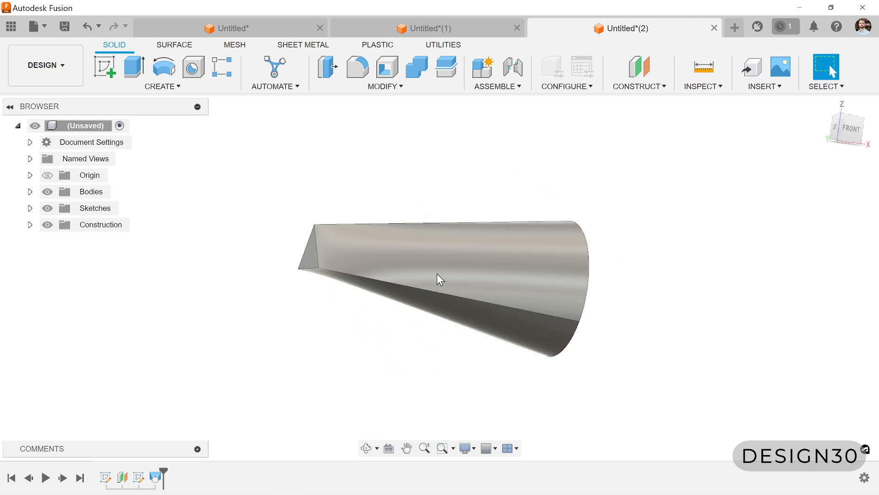
pyautogui.keyDown('shift'); pyautogui.moveTo(312, 277); pyautogui.dragTo(431, 379, button='middle'); pyautogui.keyUp('shift')
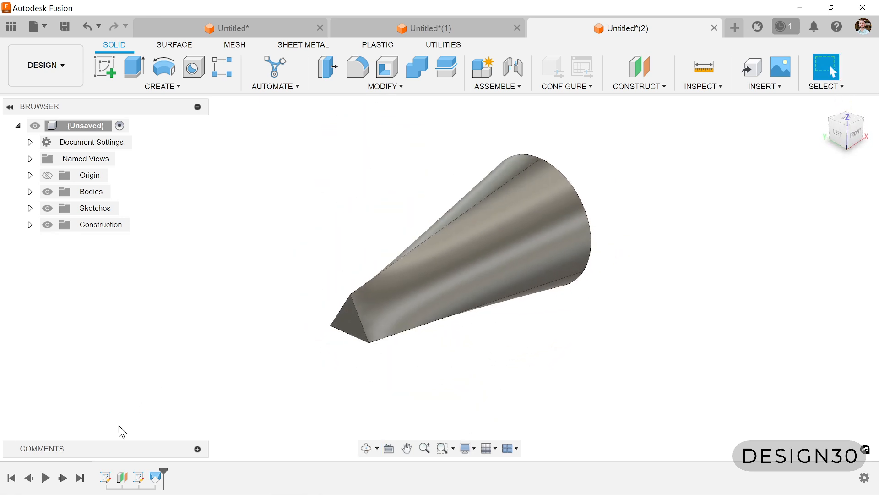
pyautogui.rightClick(157, 477)
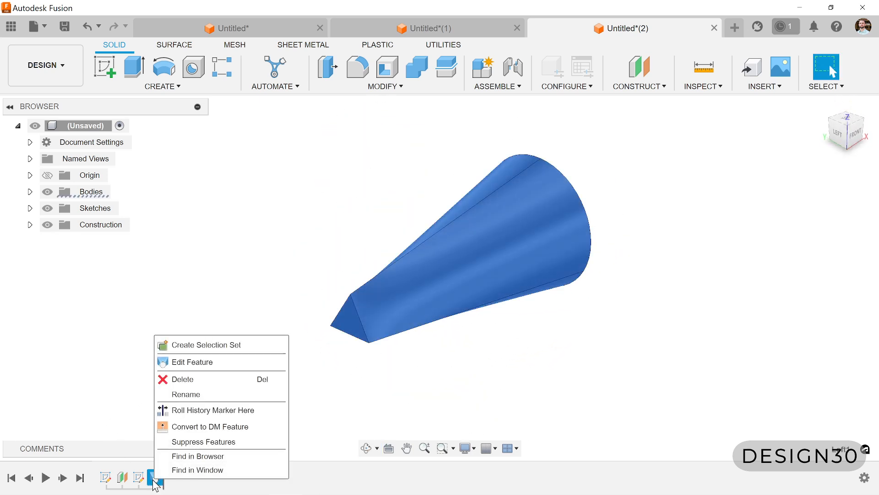
pyautogui.click(185, 362)
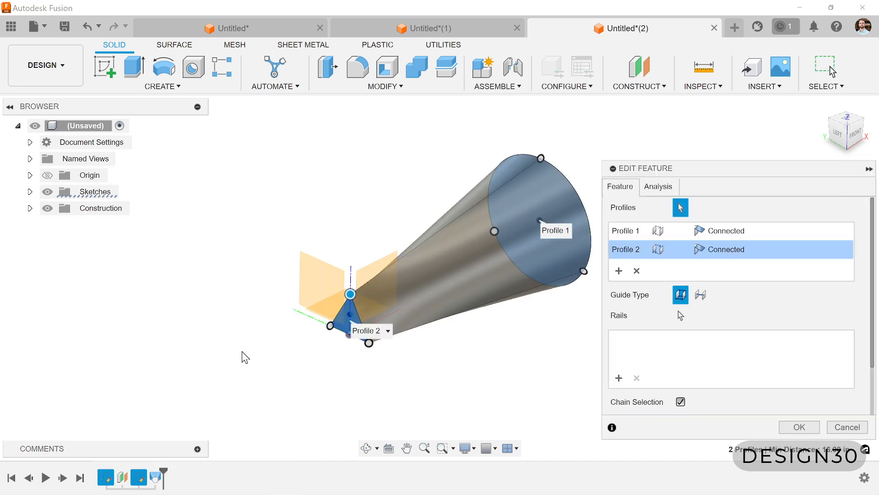
pyautogui.keyDown('shift'); pyautogui.moveTo(245, 357); pyautogui.dragTo(385, 343, button='middle'); pyautogui.keyUp('shift')
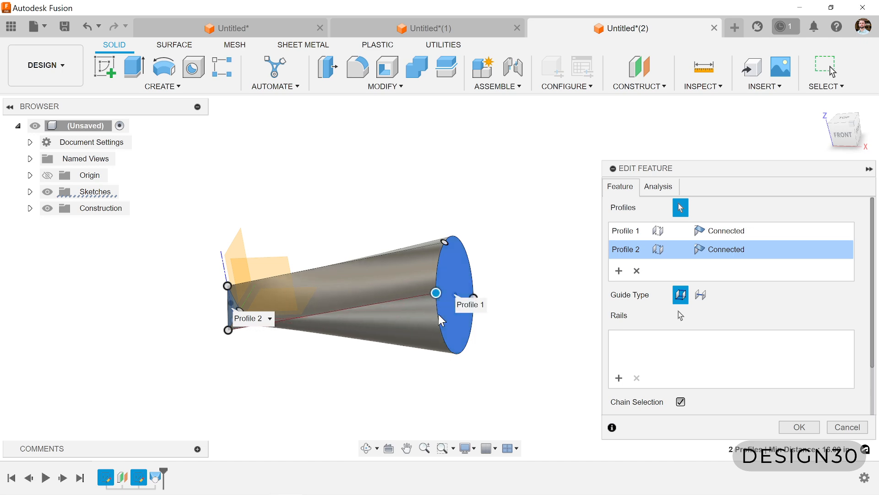
pyautogui.moveTo(445, 242); pyautogui.dragTo(467, 252)
pyautogui.scroll(3, 473, 302)
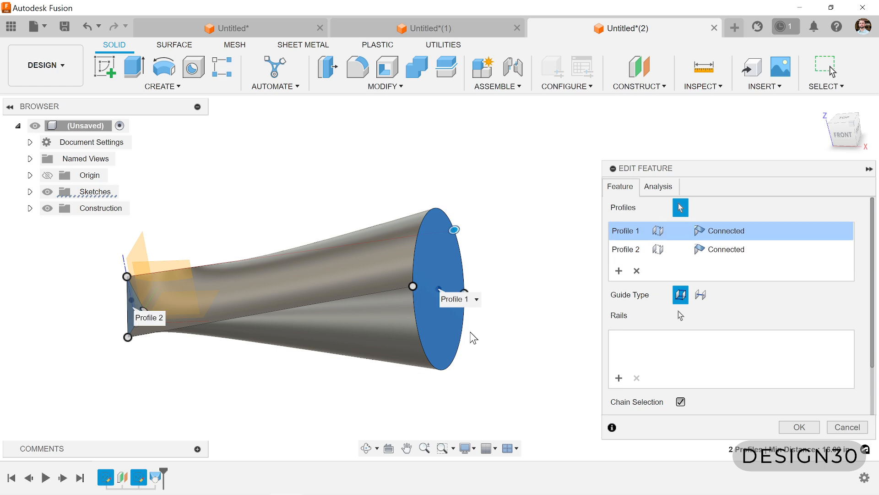
# - Slide the rear connection point of the circle profile down along its edge and check the twist in the loft
pyautogui.keyDown('shift'); pyautogui.moveTo(471, 338); pyautogui.dragTo(460, 290, button='middle'); pyautogui.keyUp('shift')
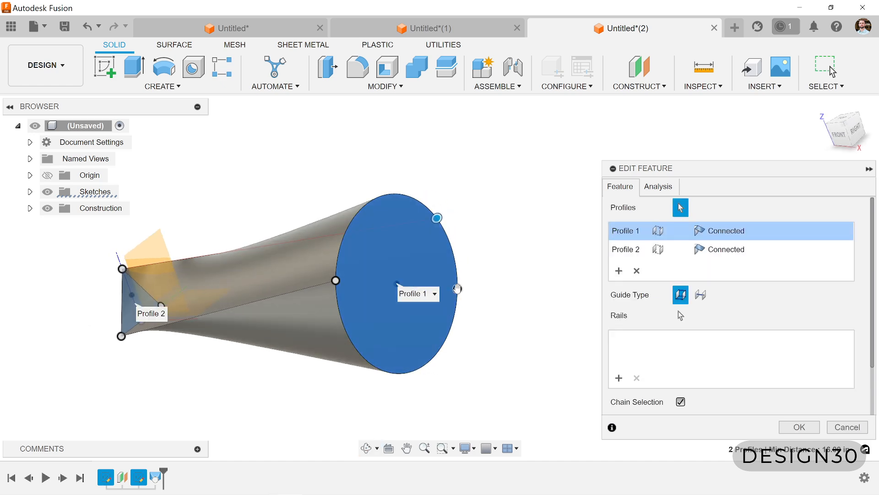
pyautogui.scroll(-1, 444, 378)
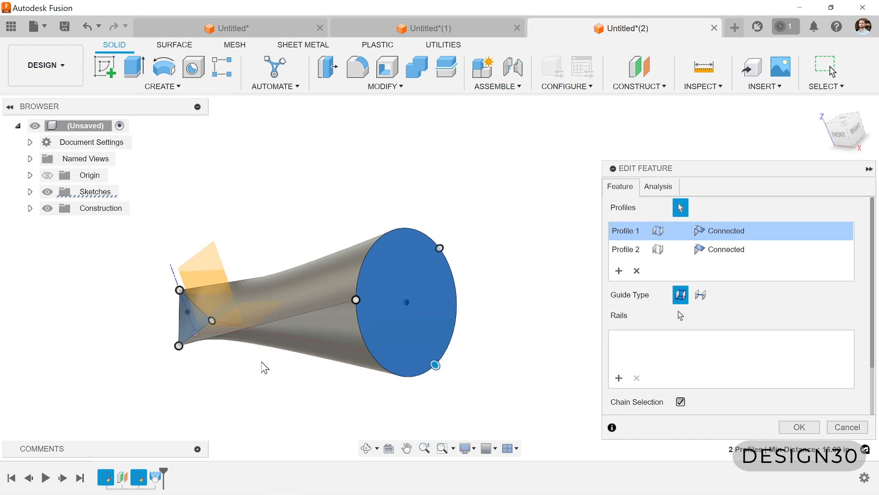
pyautogui.keyDown('shift'); pyautogui.moveTo(264, 367); pyautogui.dragTo(199, 341, button='middle'); pyautogui.keyUp('shift')
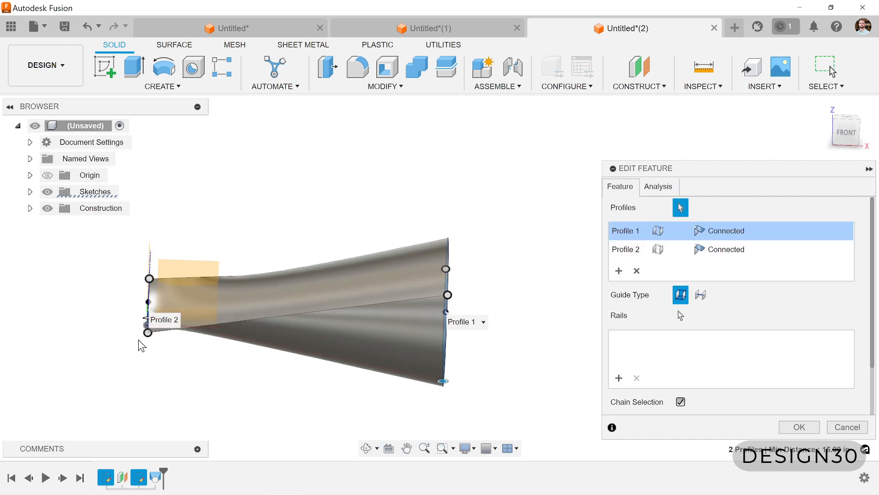
pyautogui.keyDown('shift'); pyautogui.moveTo(142, 344); pyautogui.dragTo(196, 371, button='middle'); pyautogui.keyUp('shift')
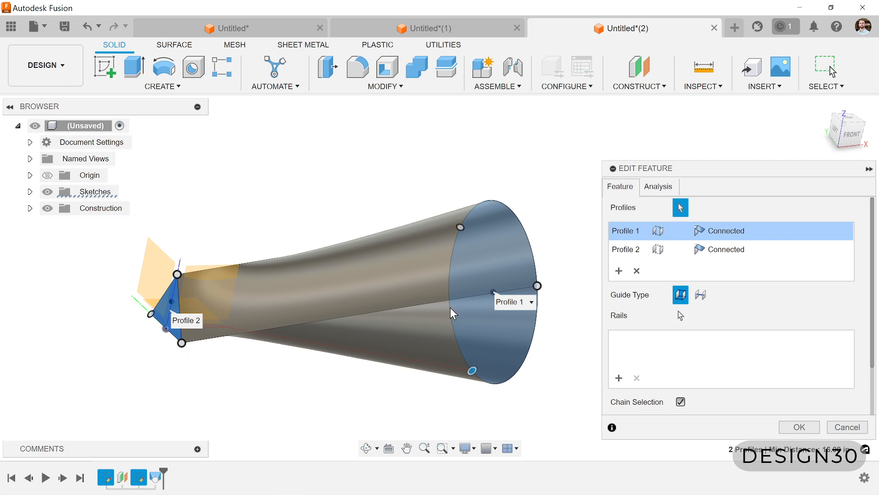
pyautogui.scroll(-1, 554, 337)
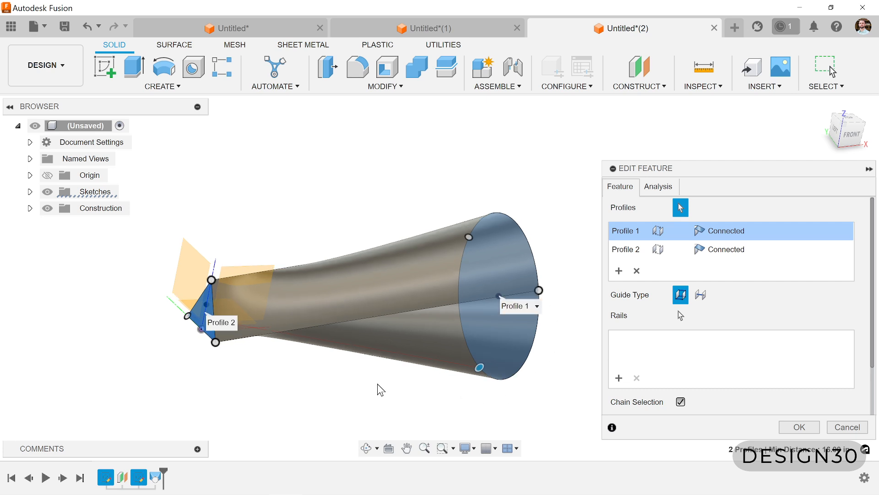
pyautogui.keyDown('shift'); pyautogui.moveTo(349, 393); pyautogui.dragTo(291, 346, button='middle'); pyautogui.keyUp('shift')
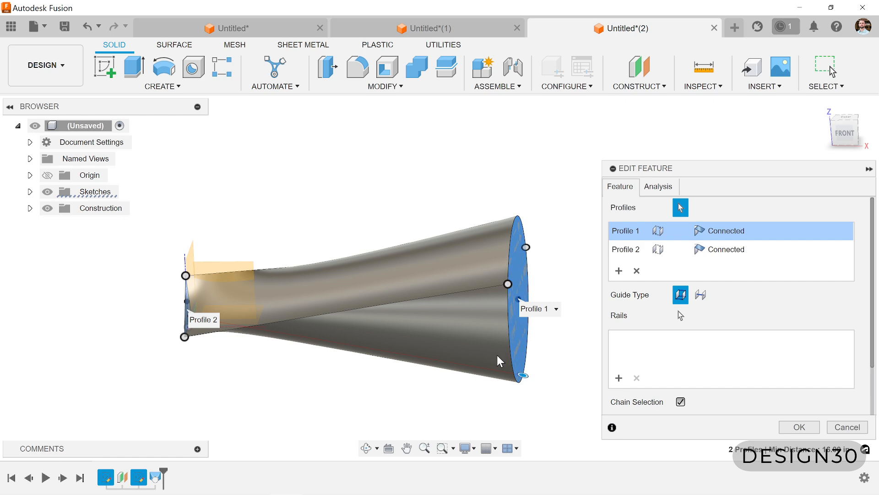
pyautogui.keyDown('shift'); pyautogui.moveTo(498, 360); pyautogui.dragTo(418, 383, button='middle'); pyautogui.keyUp('shift')
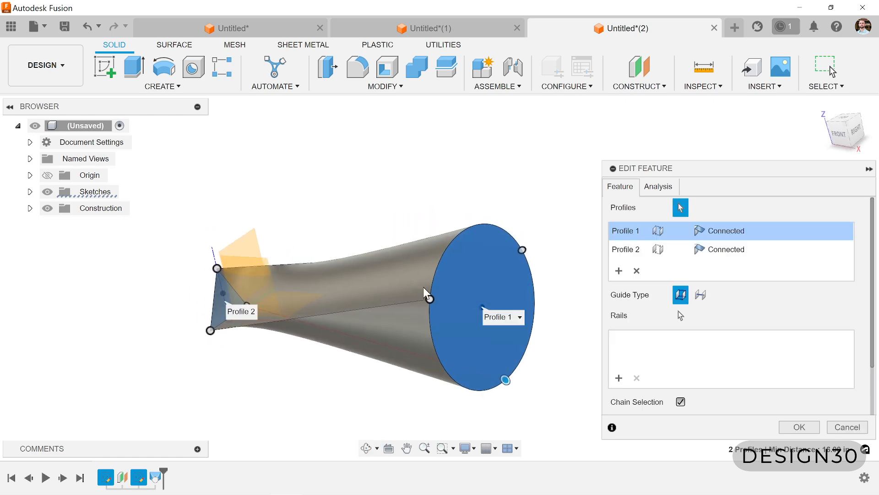
# - Slide the circle profile's front, lower and rear connection points along its edge, apply the loft edit and inspect the body from above
pyautogui.moveTo(429, 298); pyautogui.dragTo(436, 268)
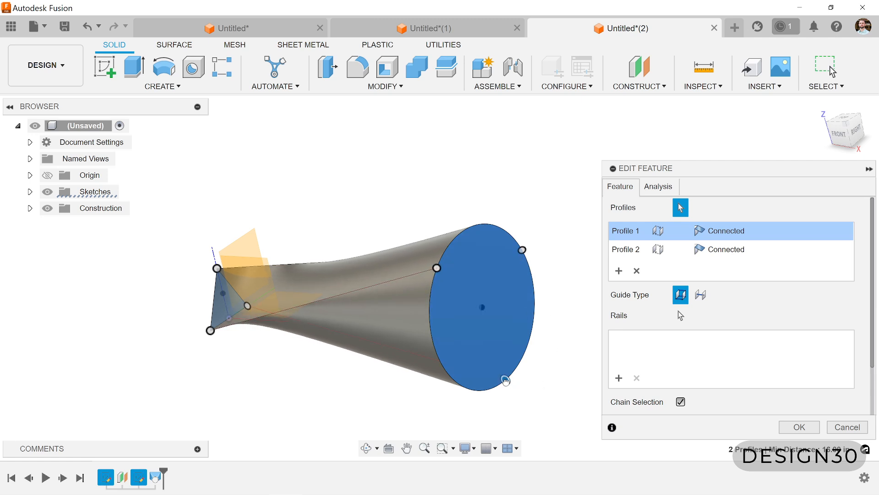
pyautogui.moveTo(505, 380); pyautogui.dragTo(487, 390)
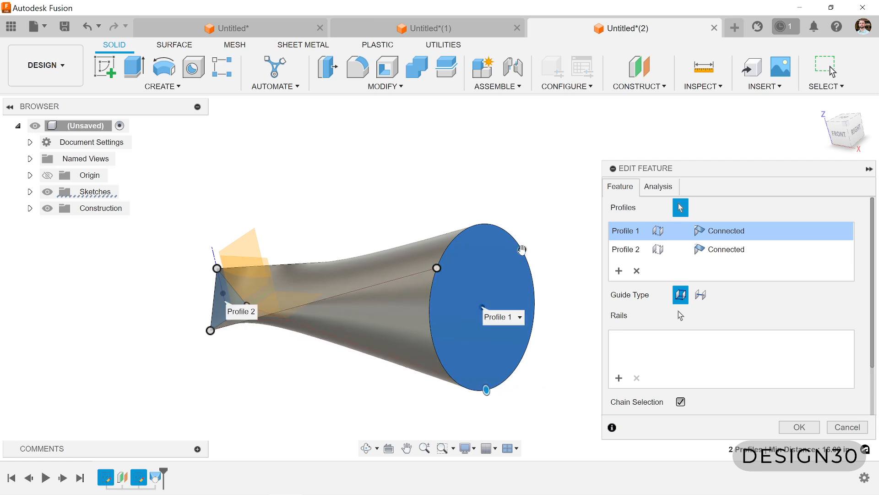
pyautogui.moveTo(522, 250); pyautogui.dragTo(531, 274)
pyautogui.click(799, 426)
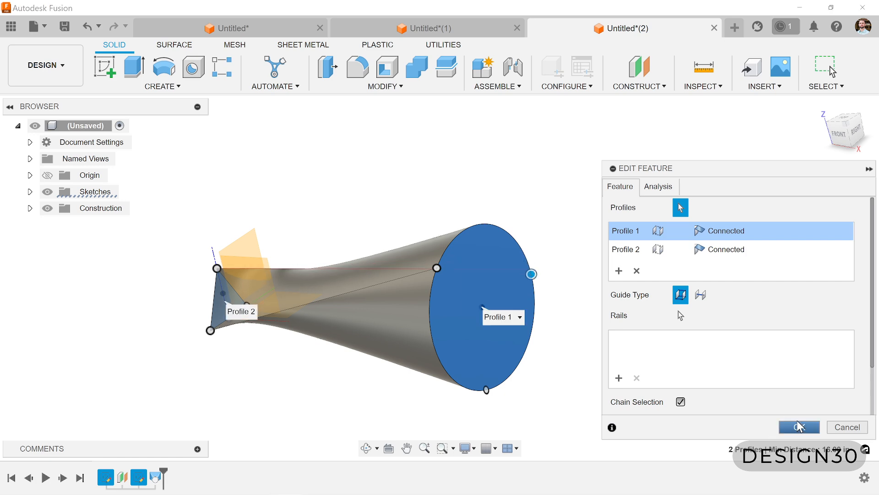
pyautogui.keyDown('shift'); pyautogui.moveTo(638, 346); pyautogui.dragTo(360, 232, button='middle'); pyautogui.keyUp('shift')
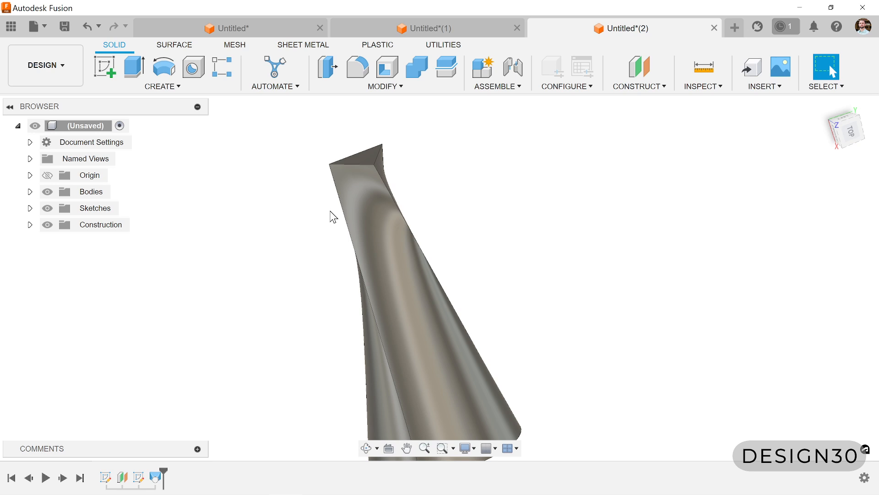
pyautogui.scroll(-3, 372, 257)
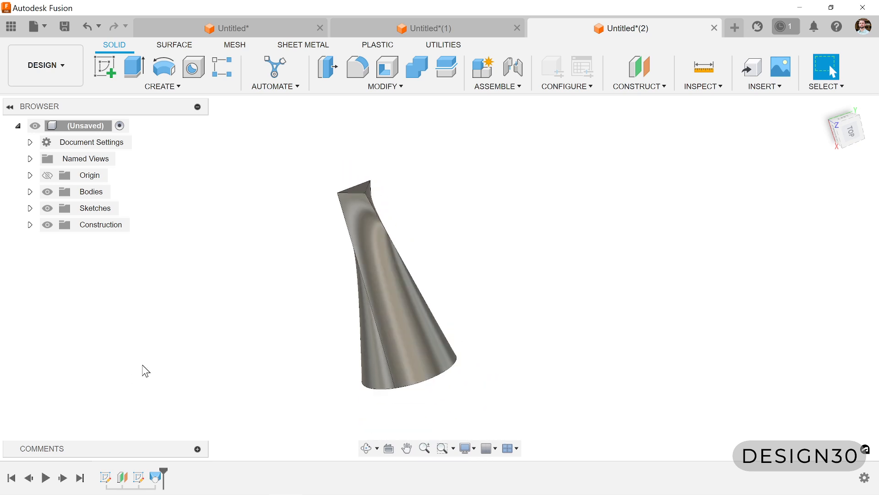
# - Delete the loft feature and show both the triangle sketch and the circle sketch
pyautogui.rightClick(155, 477)
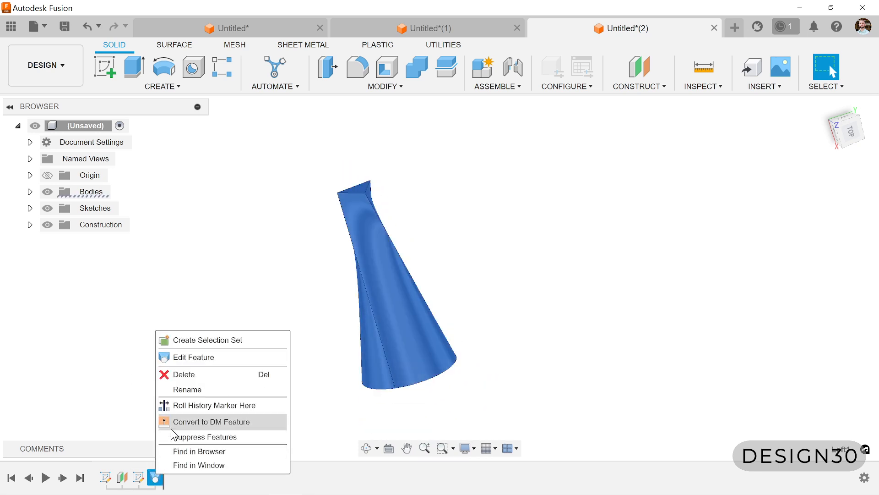
pyautogui.click(186, 375)
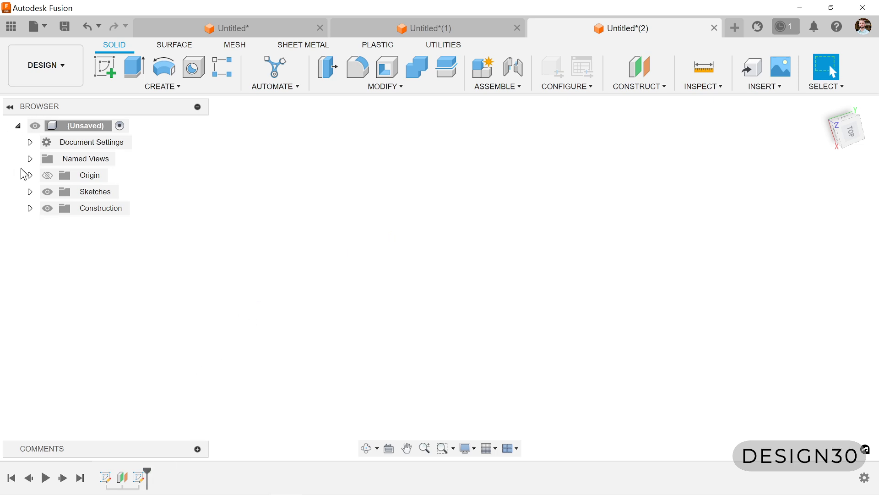
pyautogui.click(30, 192)
pyautogui.click(59, 208)
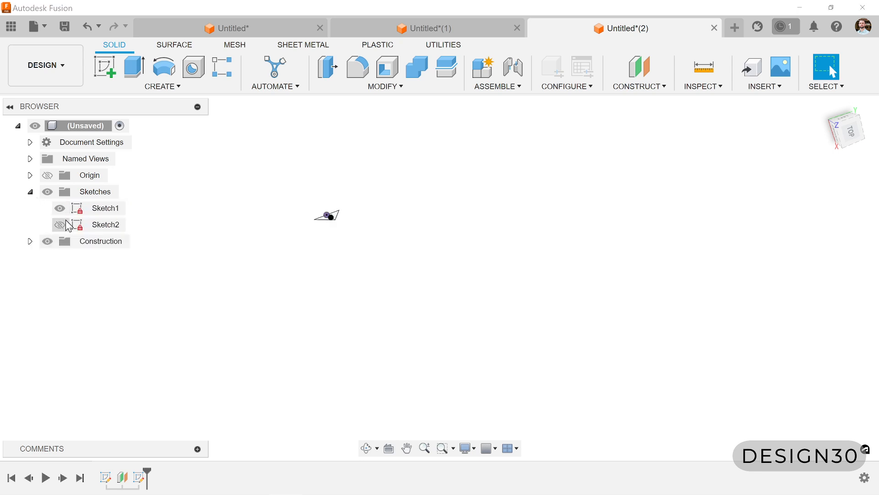
pyautogui.click(60, 225)
# - Start a new sketch on the front origin plane, perpendicular to both profile sketches
pyautogui.keyDown('shift'); pyautogui.moveTo(396, 324); pyautogui.dragTo(433, 291, button='middle'); pyautogui.keyUp('shift')
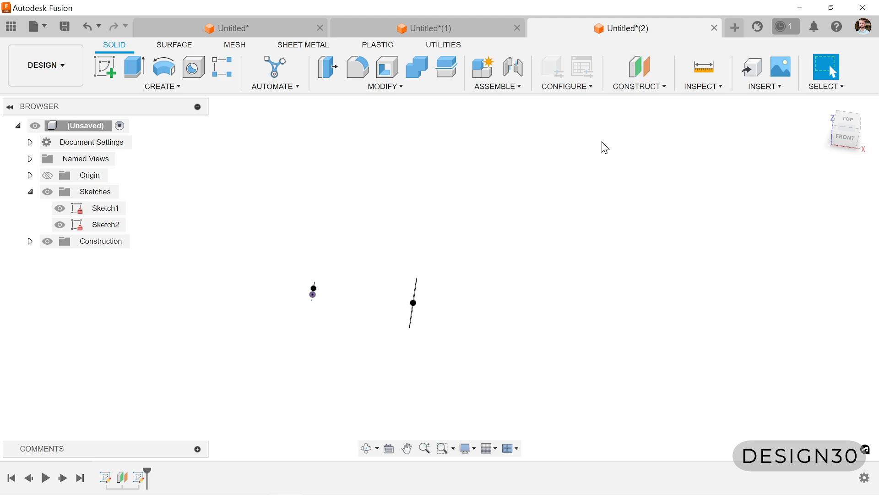
pyautogui.press('s')
pyautogui.click(290, 226)
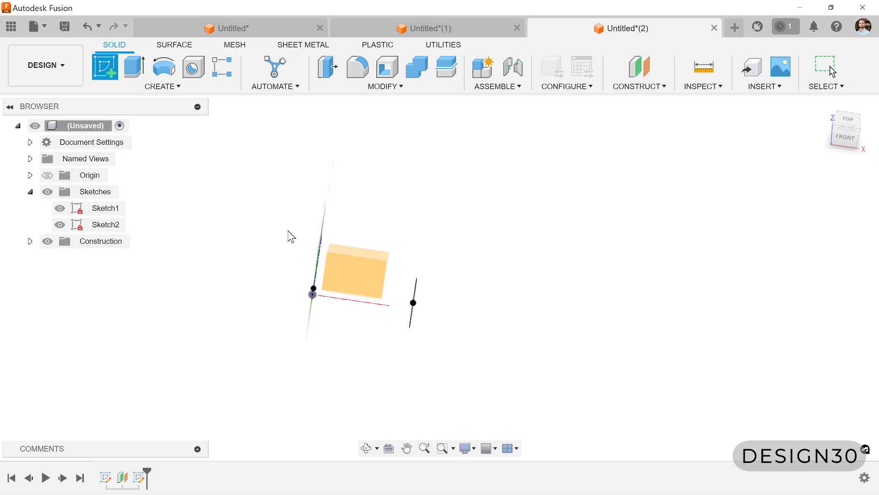
pyautogui.click(364, 269)
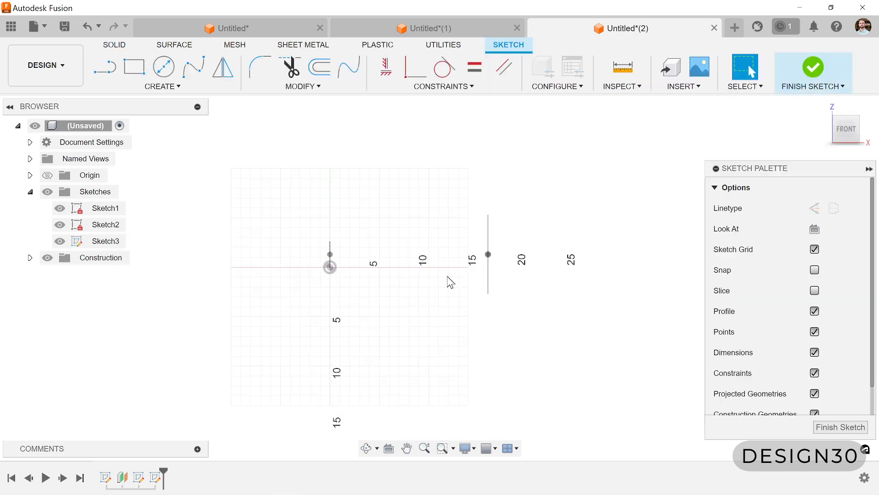
pyautogui.scroll(2, 447, 277)
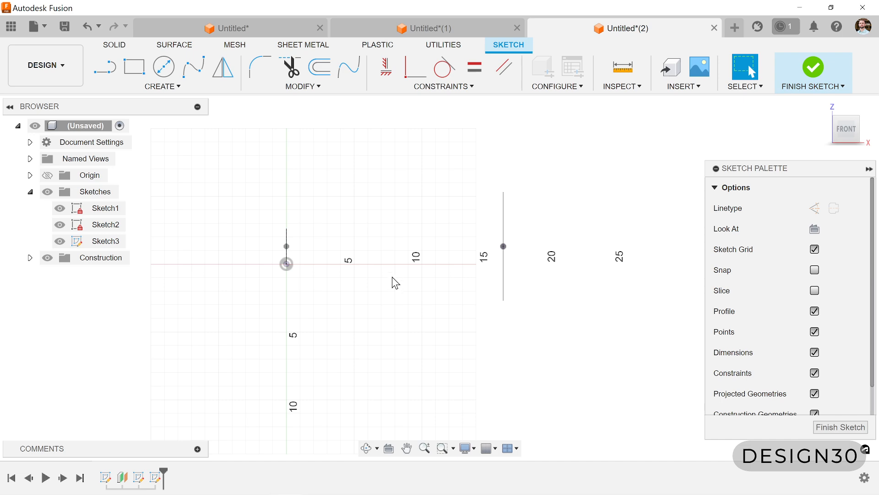
# - Project the triangle sketch's middle point and the circle's centre point into the new sketch
pyautogui.press('p')
pyautogui.click(287, 246)
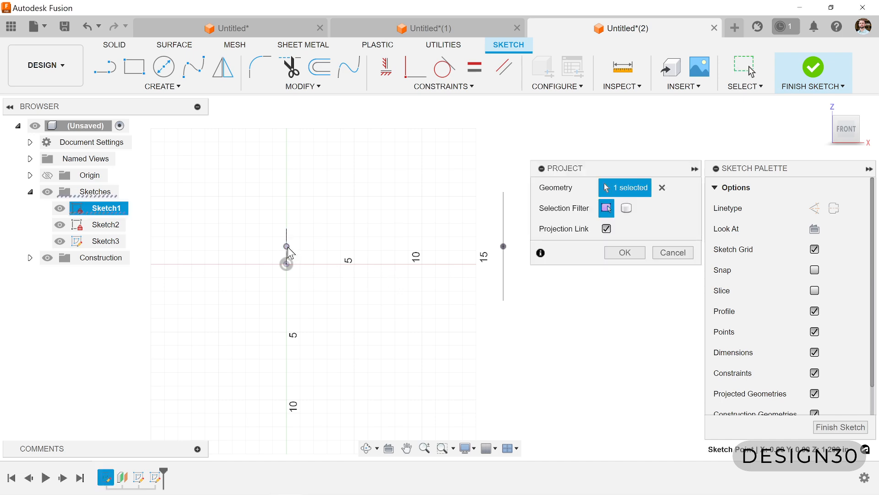
pyautogui.click(504, 246)
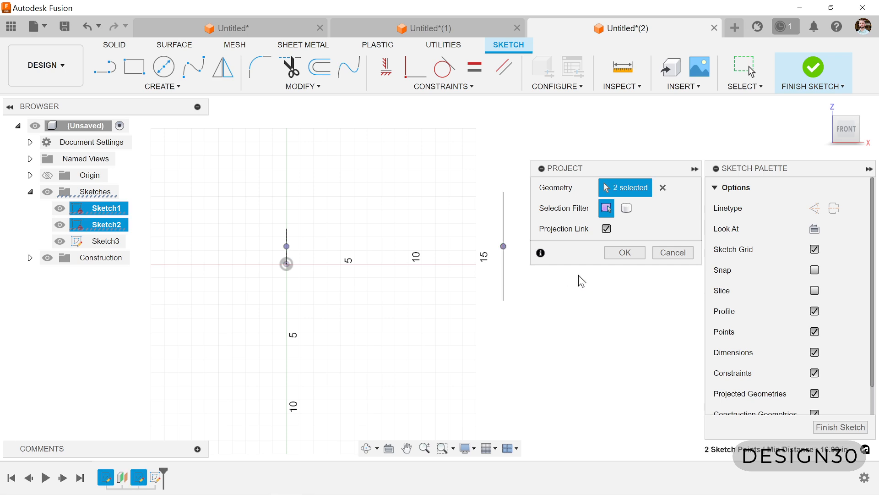
pyautogui.click(621, 253)
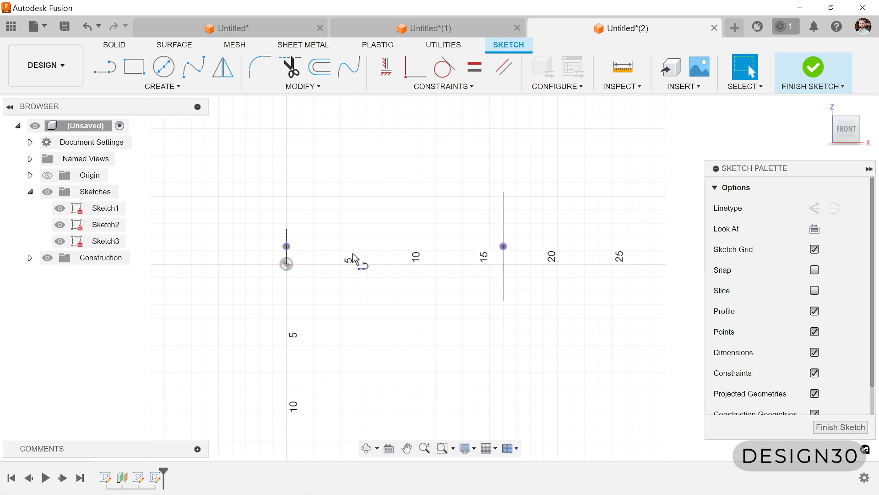
# - Draw a horizontal construction line about 2.8 in long outward from the projected circle centre, away from the triangle
pyautogui.press('l')
pyautogui.click(821, 211)
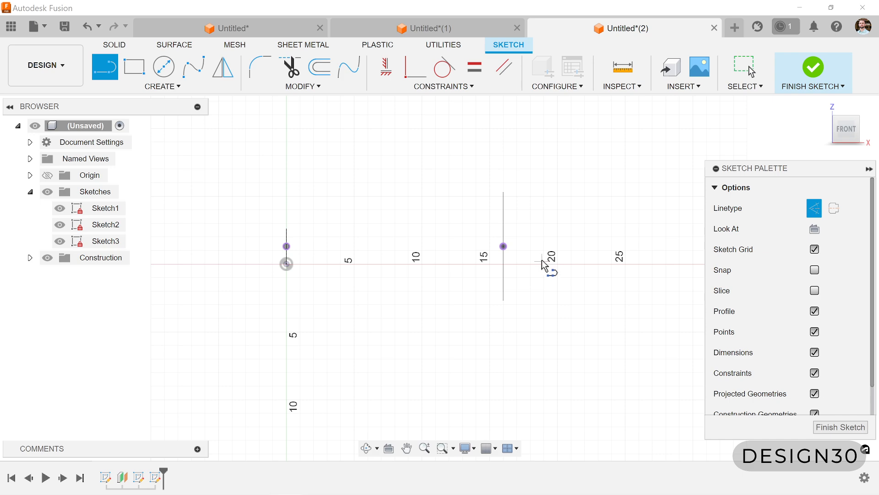
pyautogui.click(503, 246)
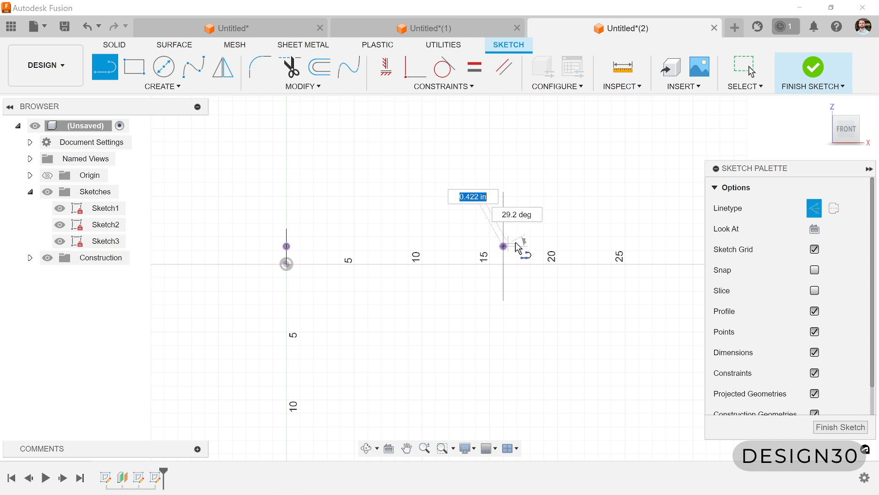
pyautogui.click(541, 247)
pyautogui.moveTo(542, 248); pyautogui.dragTo(530, 277)
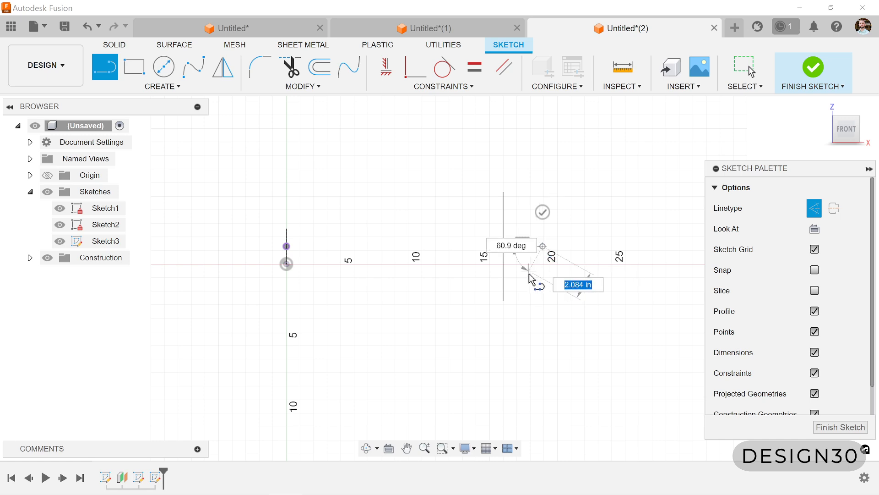
pyautogui.click(543, 212)
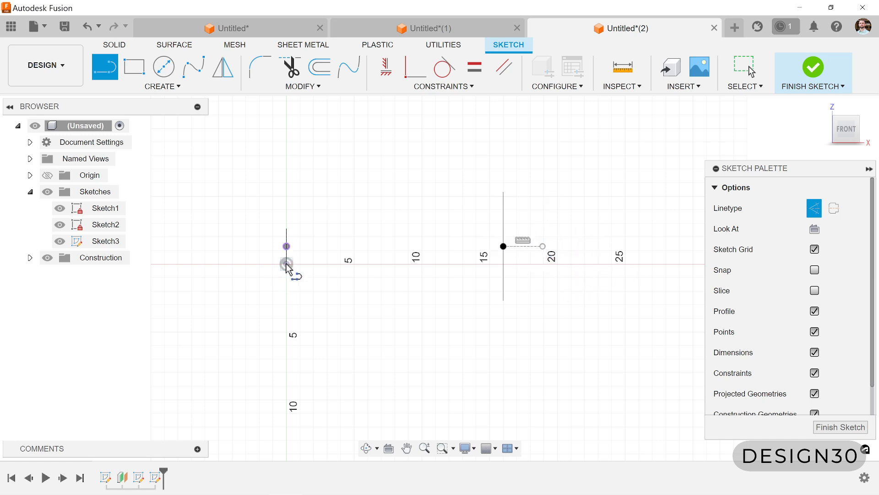
# - Draw a construction line outward from the triangle's projected point, parallel to the line at the circle centre
pyautogui.click(287, 247)
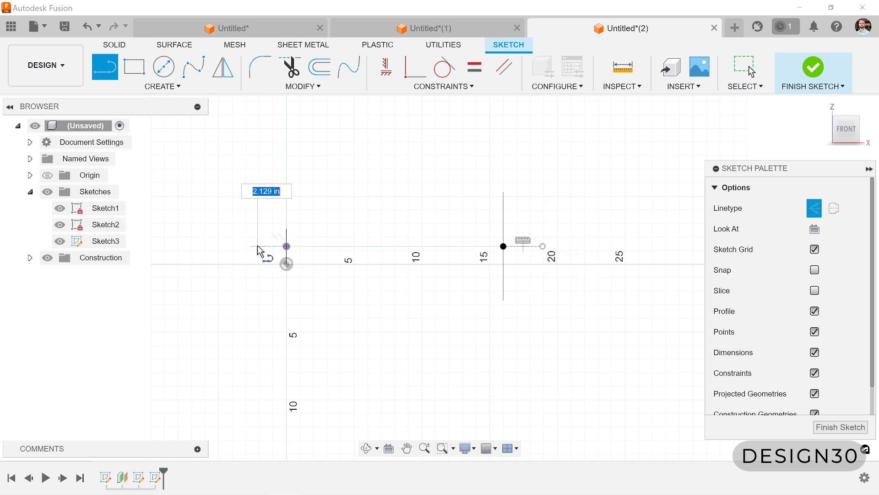
pyautogui.moveTo(285, 246); pyautogui.dragTo(250, 278)
pyautogui.click(250, 279)
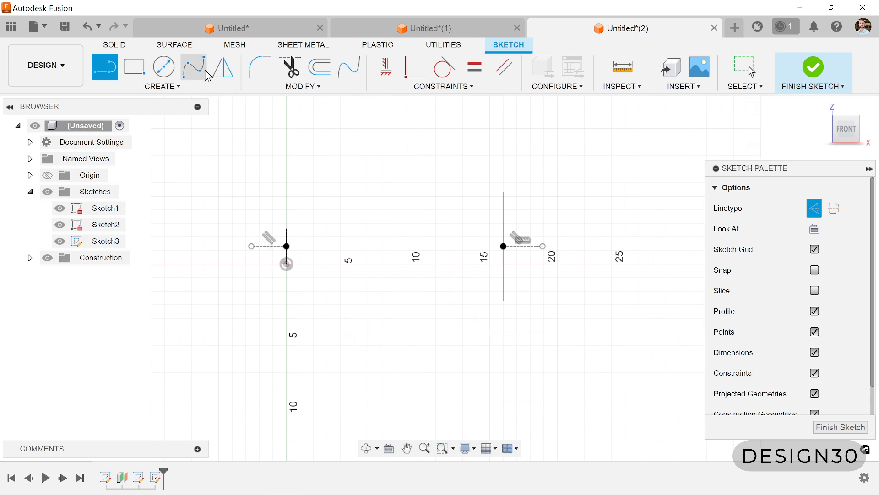
# - Draw a solid six-point fit spline from the triangle's point to the circle centre, waving up and then down between them
pyautogui.click(194, 67)
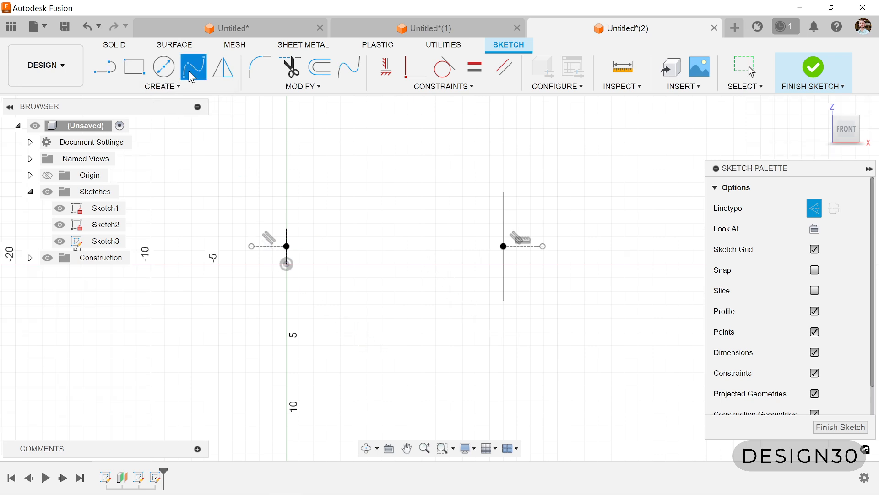
pyautogui.click(819, 211)
pyautogui.scroll(2, 295, 254)
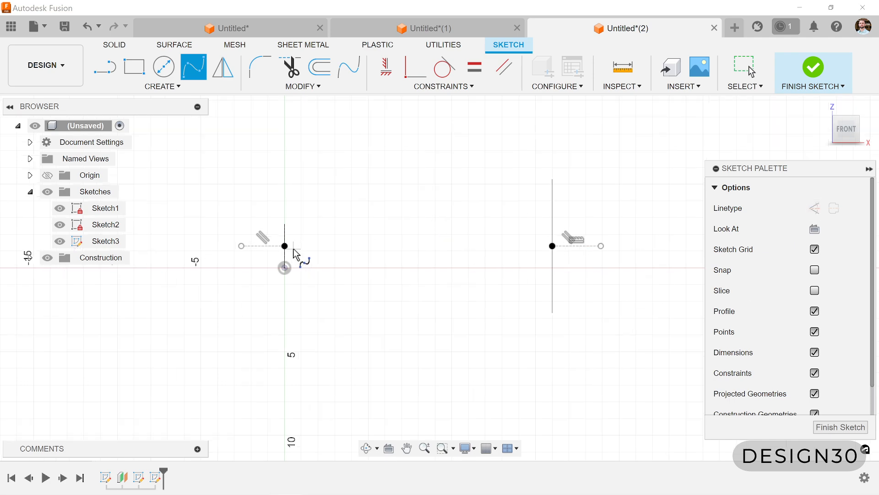
pyautogui.click(285, 246)
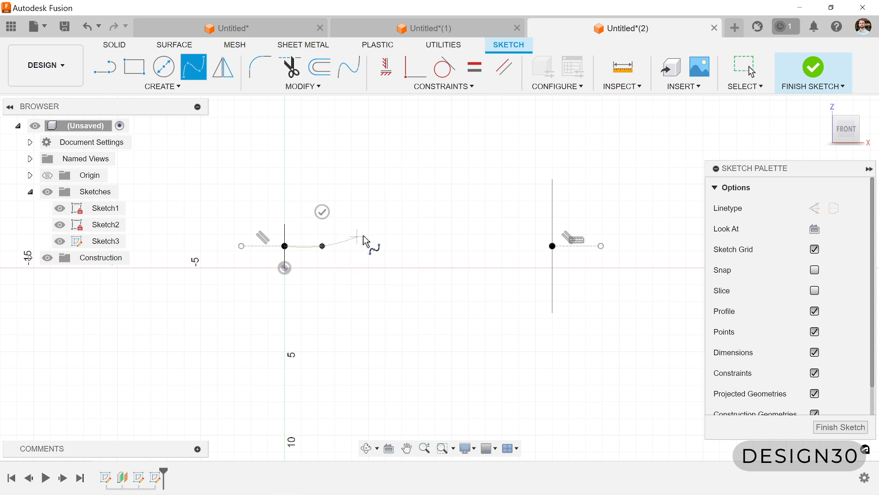
pyautogui.click(386, 227)
pyautogui.click(446, 266)
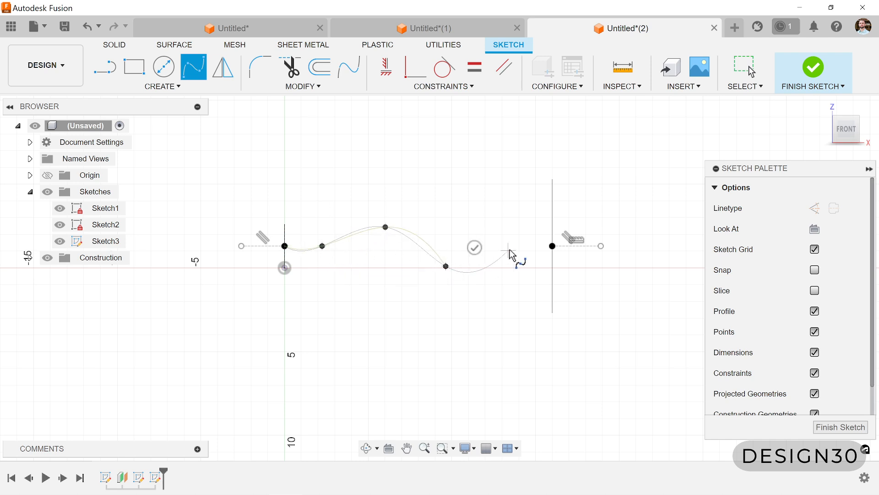
pyautogui.click(507, 245)
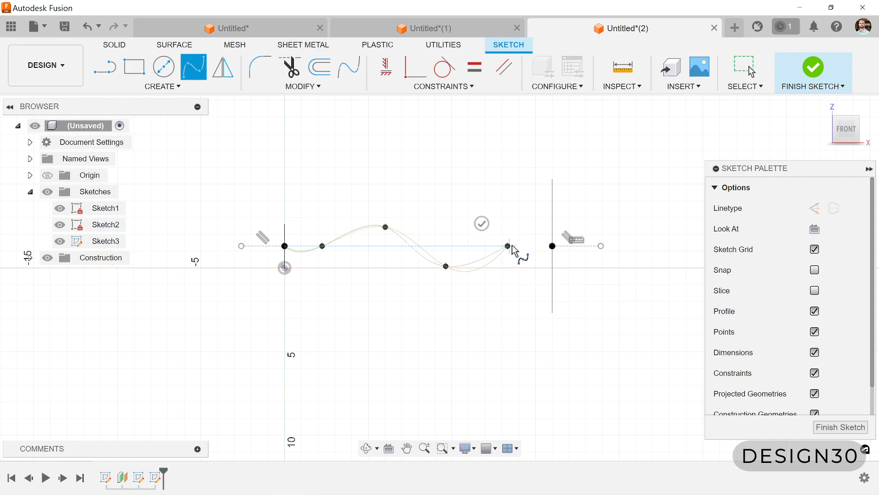
pyautogui.click(552, 246)
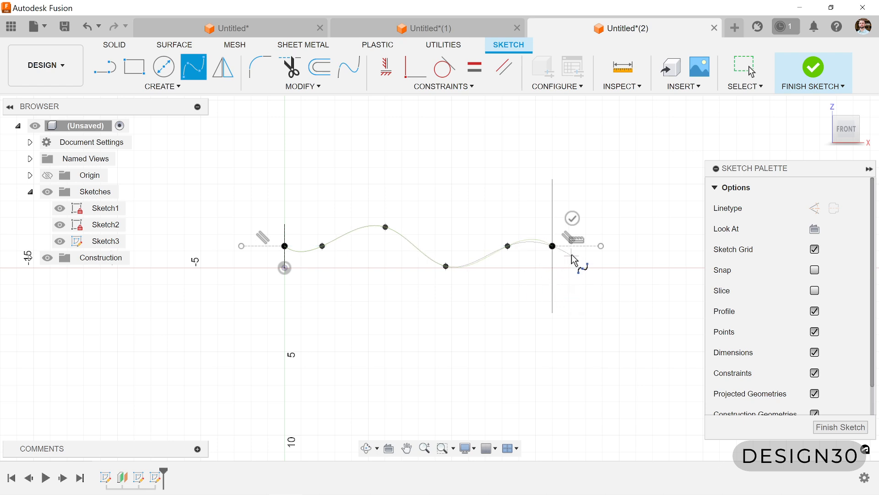
pyautogui.click(572, 218)
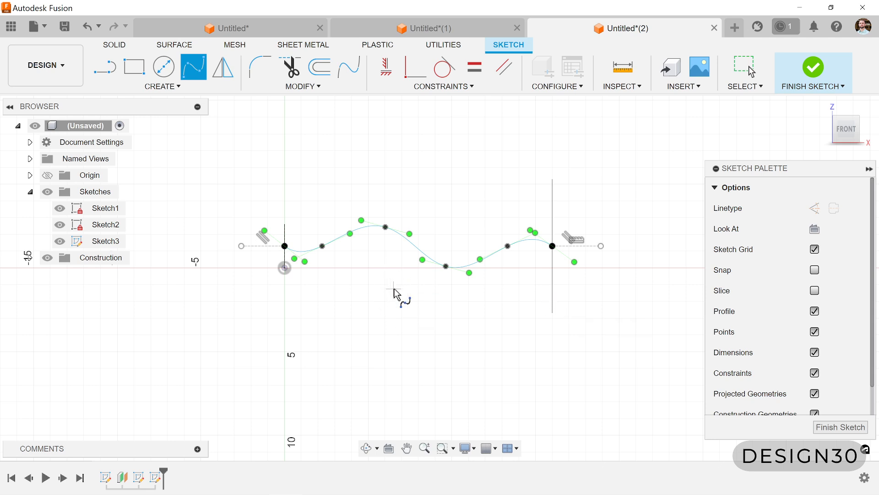
pyautogui.press('Escape')
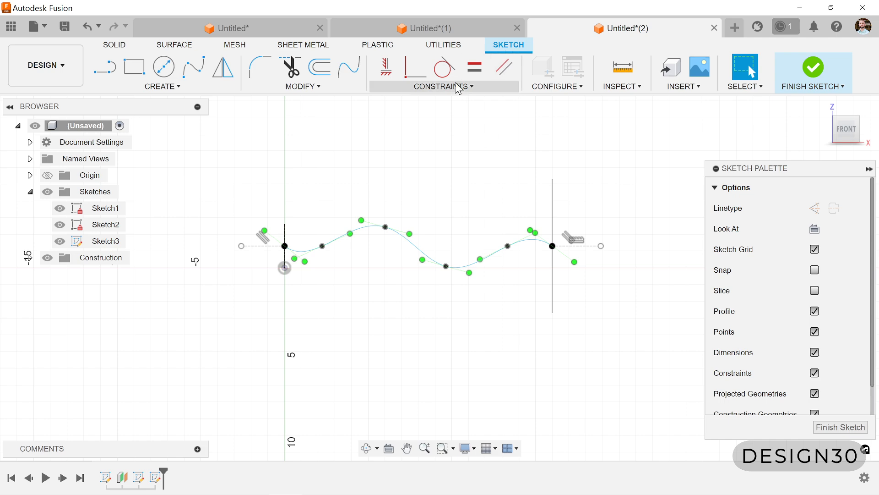
# - Make the spline tangent to the construction line at its triangle end
pyautogui.click(446, 73)
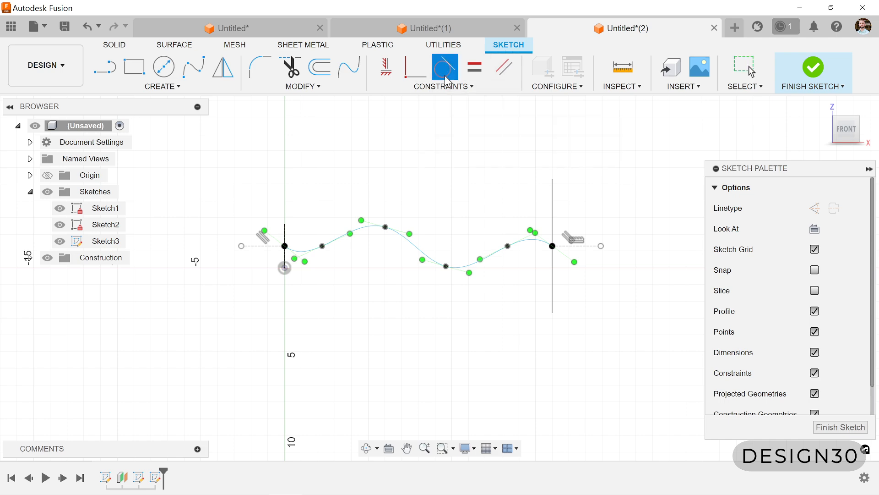
pyautogui.scroll(4, 273, 256)
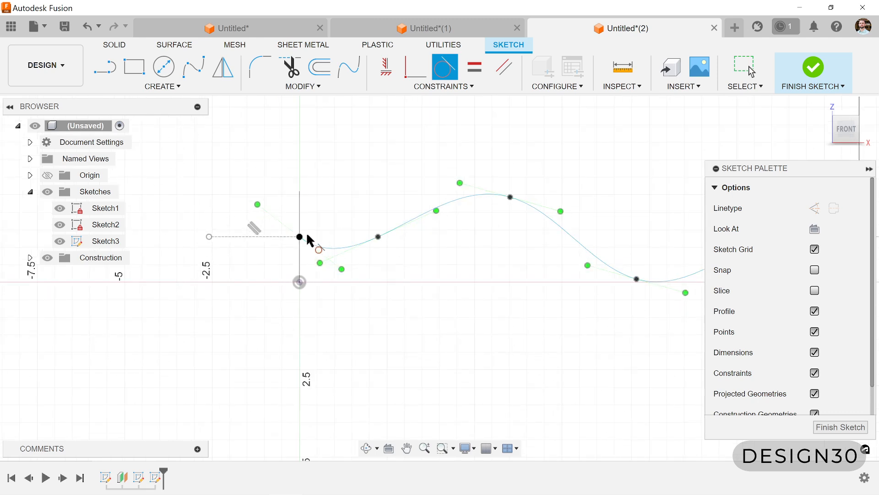
pyautogui.click(331, 249)
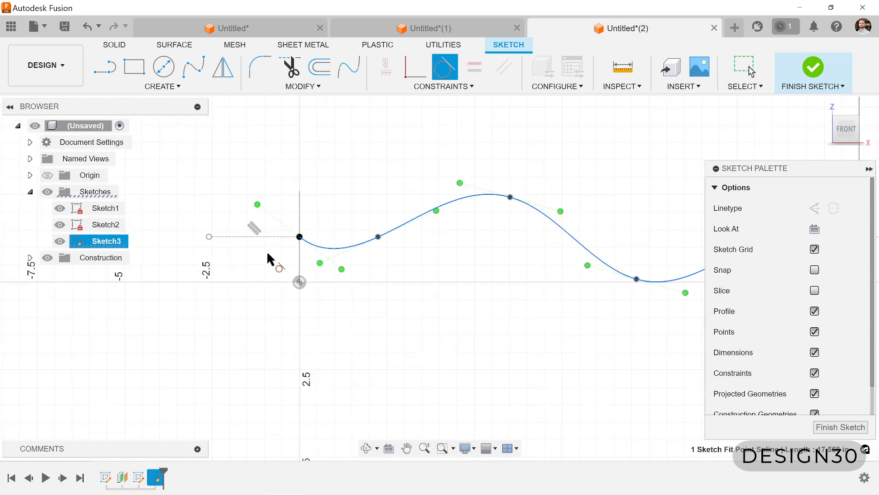
pyautogui.click(281, 237)
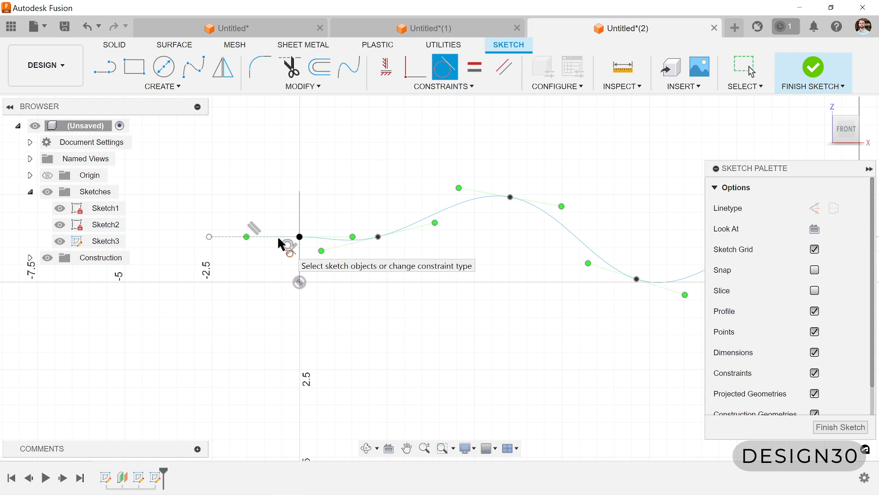
# - Make the spline tangent to the construction line at its circle end
pyautogui.scroll(-2, 281, 303)
pyautogui.scroll(-2, 283, 307)
pyautogui.scroll(5, 540, 282)
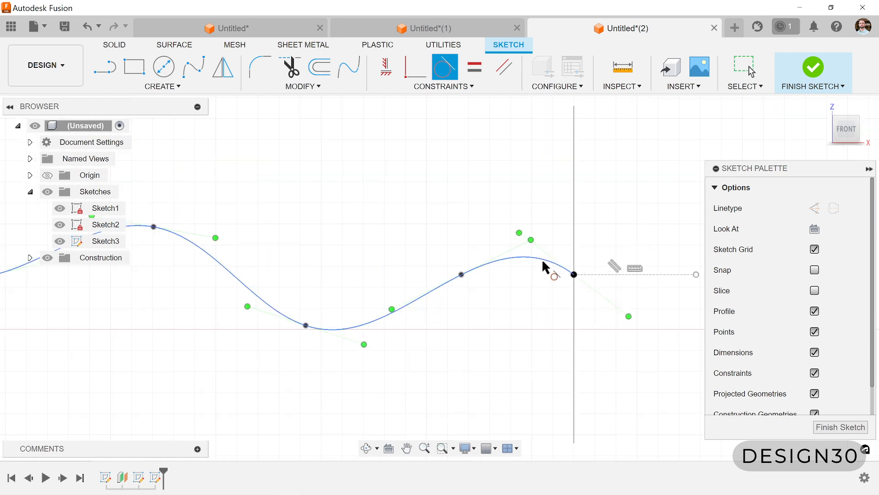
pyautogui.click(592, 277)
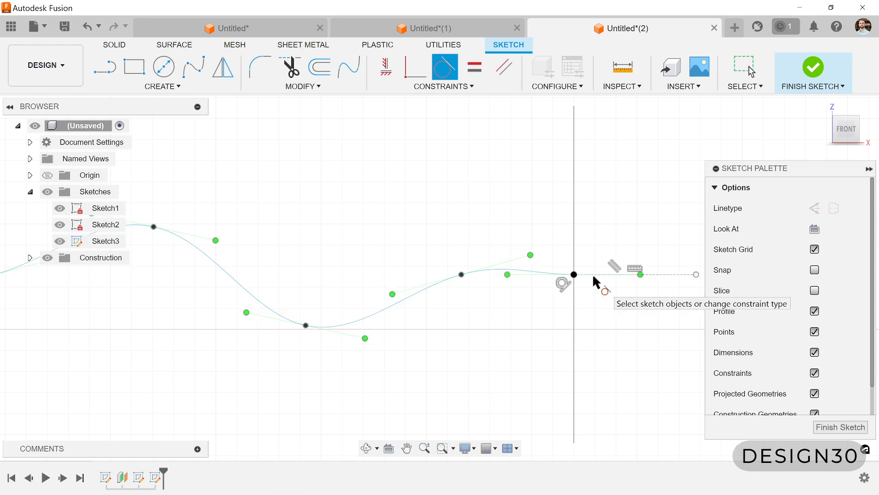
# - End the tangent constraint command and finish the spline sketch
pyautogui.scroll(-2, 472, 329)
pyautogui.scroll(-2, 472, 329)
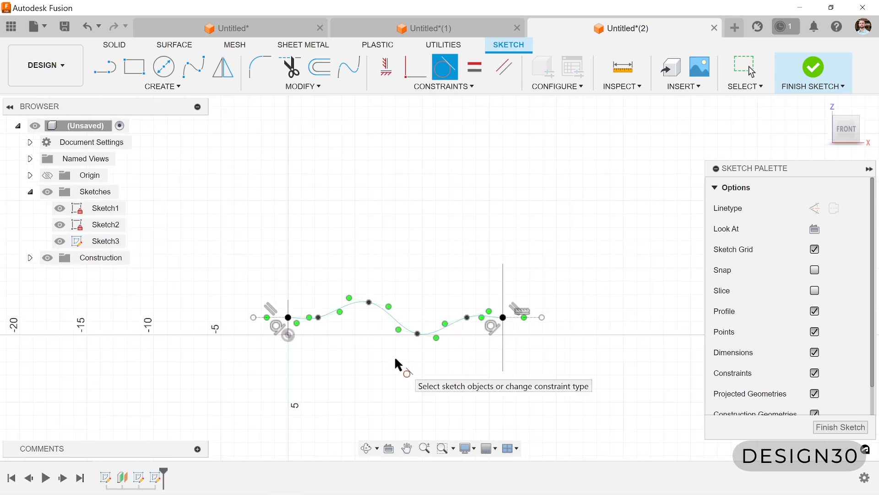
pyautogui.press('Escape')
pyautogui.click(836, 428)
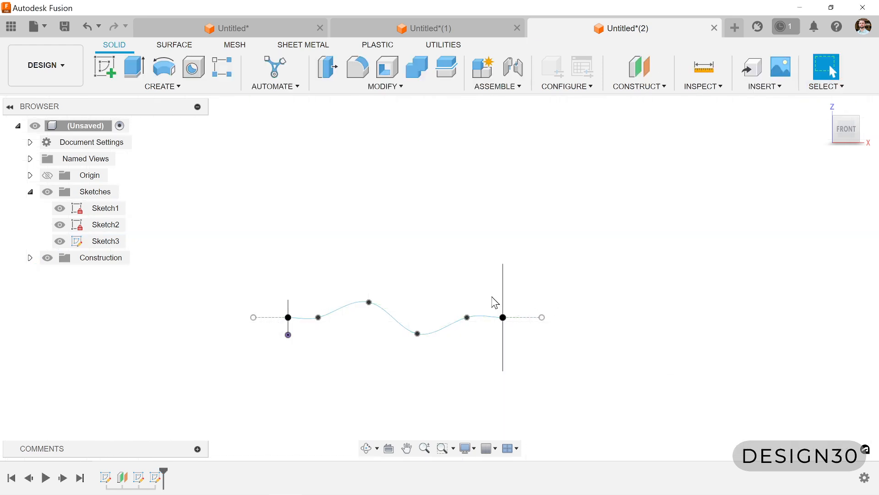
pyautogui.moveTo(518, 306)
pyautogui.mouseDown()
pyautogui.moveTo(520, 298)
pyautogui.moveTo(467, 323)
pyautogui.moveTo(493, 355)
pyautogui.moveTo(526, 316)
pyautogui.moveTo(482, 294)
pyautogui.moveTo(505, 310)
pyautogui.mouseUp()
pyautogui.press('Escape')
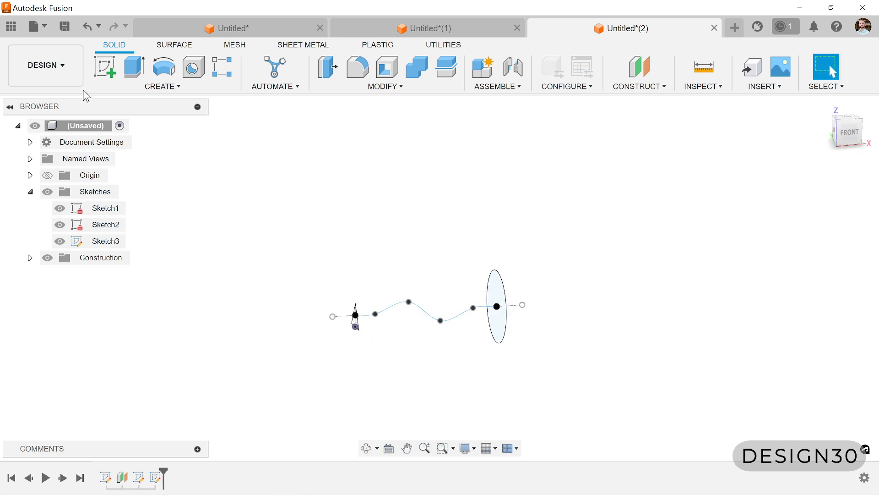
# - Start a solid Loft with the circle as the first profile and the triangle as the second
pyautogui.click(160, 86)
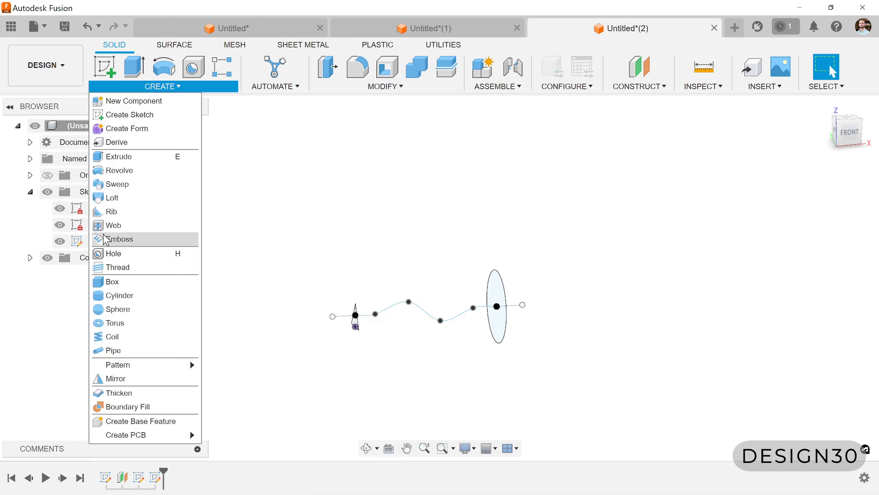
pyautogui.click(113, 197)
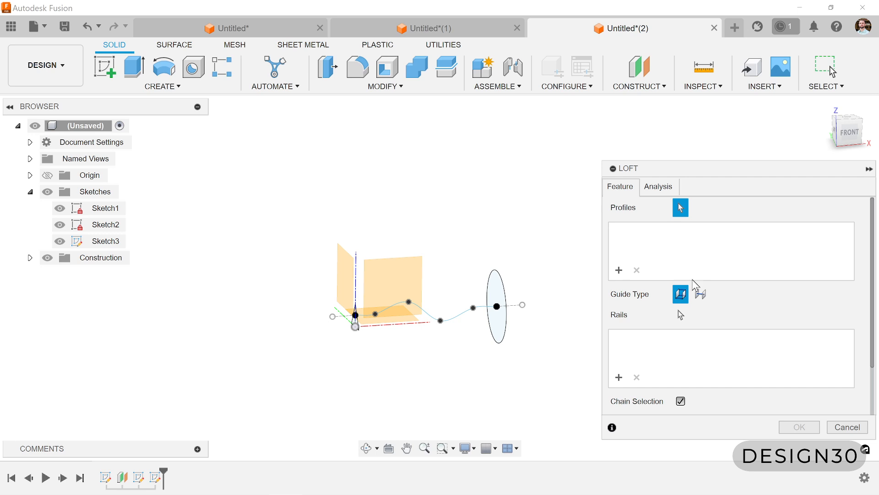
pyautogui.click(497, 328)
pyautogui.scroll(2, 414, 354)
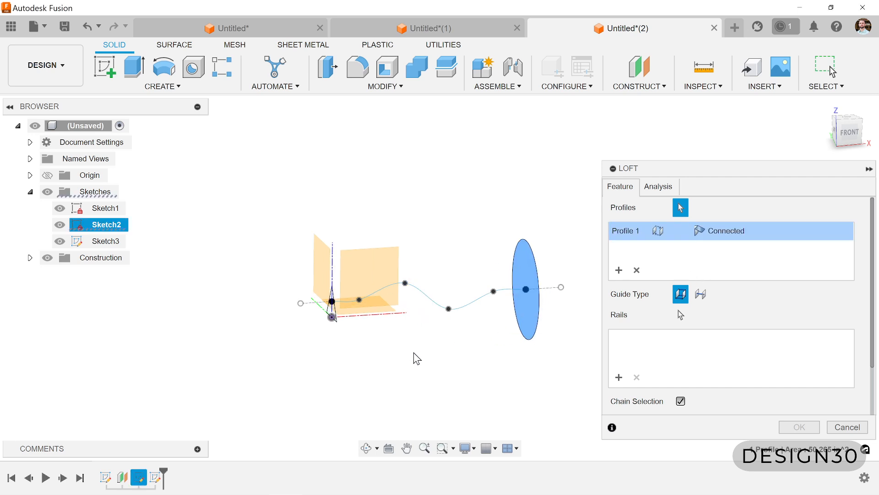
pyautogui.keyDown('shift'); pyautogui.moveTo(414, 355); pyautogui.dragTo(430, 361, button='middle'); pyautogui.keyUp('shift')
pyautogui.scroll(3, 397, 328)
pyautogui.click(306, 319)
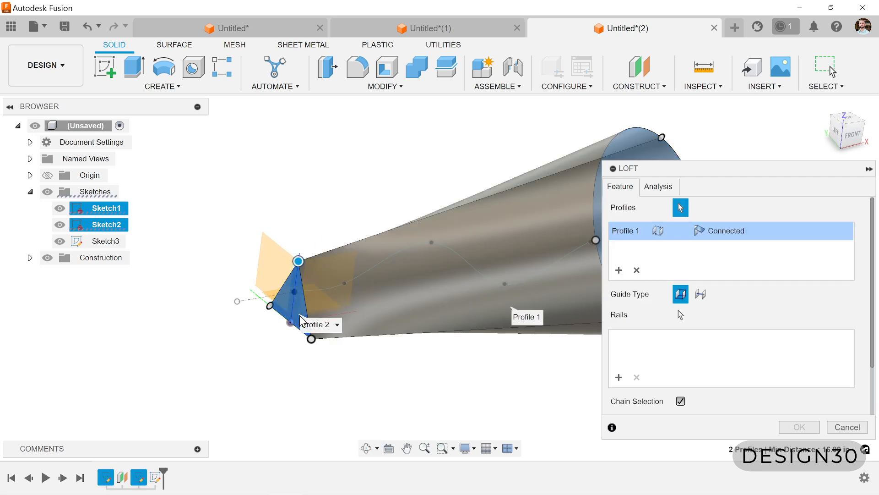
pyautogui.scroll(-2, 233, 377)
pyautogui.scroll(-1, 230, 372)
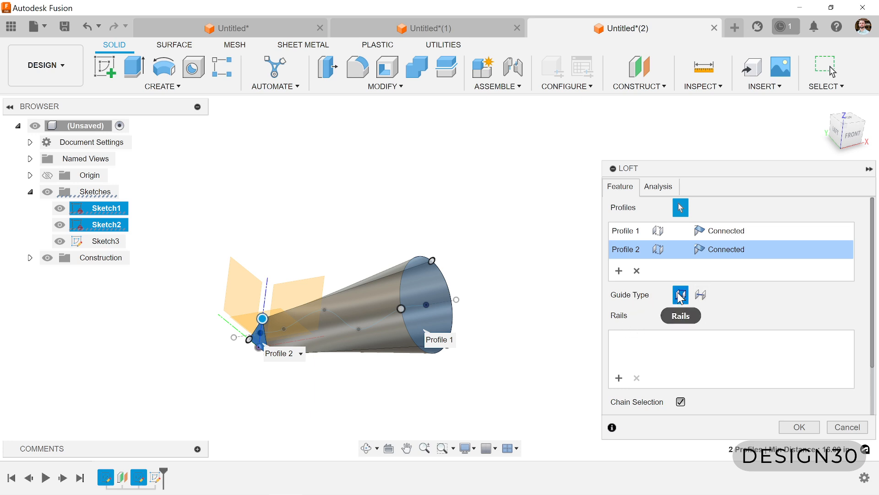
# - Set the loft's guide type to Centerline, use the wavy spline as the centerline, and create the loft
pyautogui.click(703, 300)
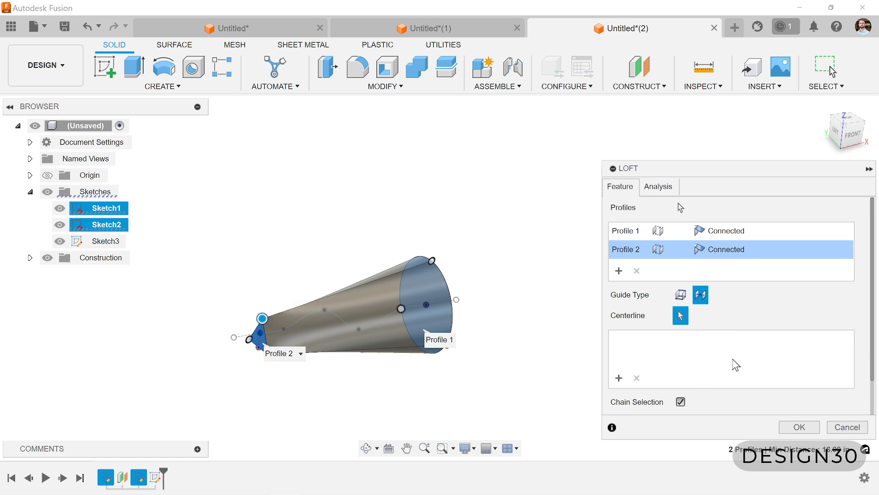
pyautogui.click(341, 318)
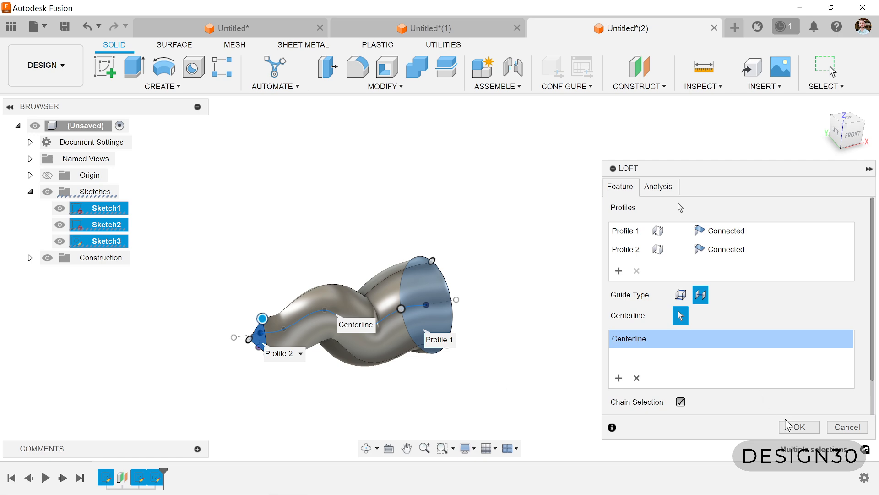
pyautogui.click(798, 426)
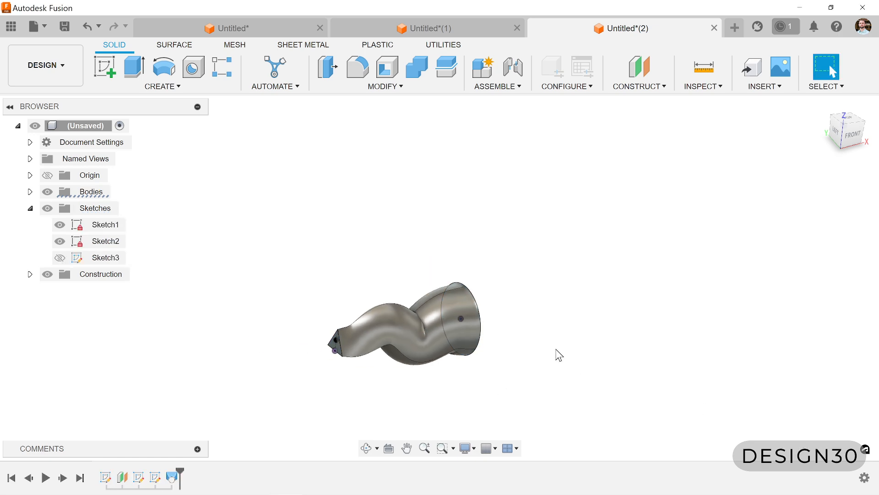
# - Examine the lofted body from several sides, checking the creases at the inner bends and near the circular end
pyautogui.moveTo(556, 353)
pyautogui.keyDown('shift'); pyautogui.mouseDown(button='middle')
pyautogui.moveTo(470, 371)
pyautogui.moveTo(514, 406)
pyautogui.moveTo(516, 284)
pyautogui.moveTo(417, 259)
pyautogui.moveTo(439, 326)
pyautogui.moveTo(477, 333)
pyautogui.mouseUp(button='middle'); pyautogui.keyUp('shift')
pyautogui.scroll(6, 431, 367)
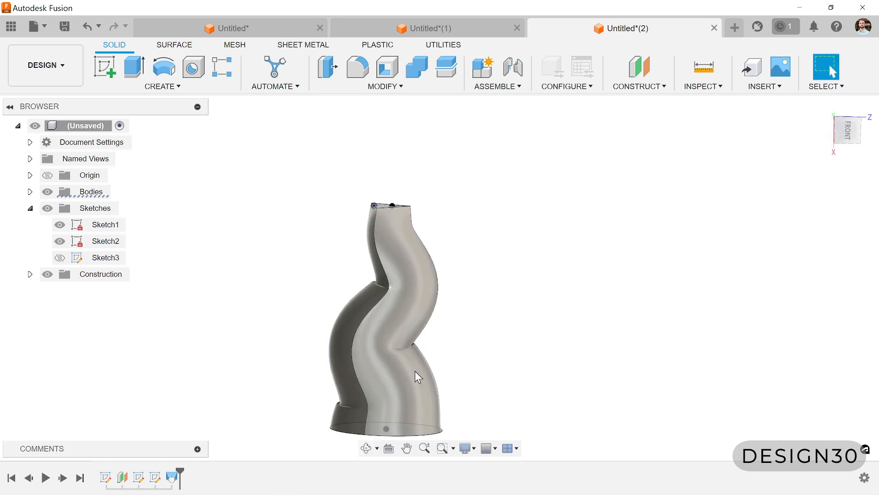
pyautogui.keyDown('shift'); pyautogui.moveTo(325, 411); pyautogui.dragTo(320, 385, button='middle'); pyautogui.keyUp('shift')
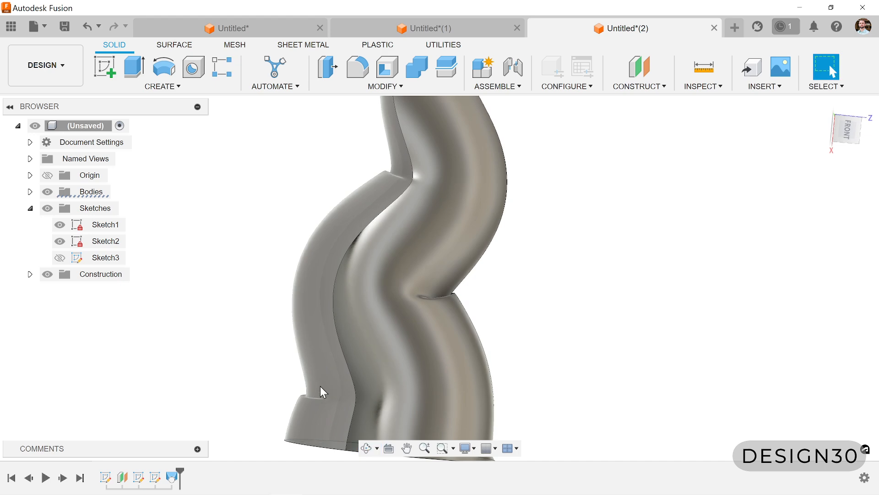
pyautogui.scroll(-3, 481, 271)
pyautogui.keyDown('shift'); pyautogui.moveTo(444, 205); pyautogui.dragTo(444, 256, button='middle'); pyautogui.keyUp('shift')
pyautogui.scroll(-3, 494, 317)
pyautogui.moveTo(481, 383)
pyautogui.keyDown('shift'); pyautogui.mouseDown(button='middle')
pyautogui.moveTo(472, 380)
pyautogui.moveTo(449, 257)
pyautogui.moveTo(504, 304)
pyautogui.moveTo(502, 337)
pyautogui.moveTo(494, 331)
pyautogui.mouseUp(button='middle'); pyautogui.keyUp('shift')
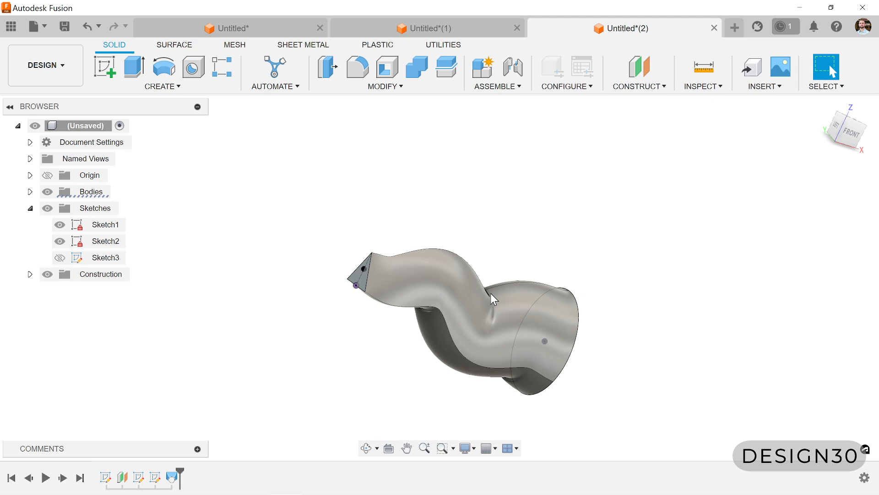
pyautogui.keyDown('shift'); pyautogui.moveTo(490, 293); pyautogui.dragTo(551, 412, button='middle'); pyautogui.keyUp('shift')
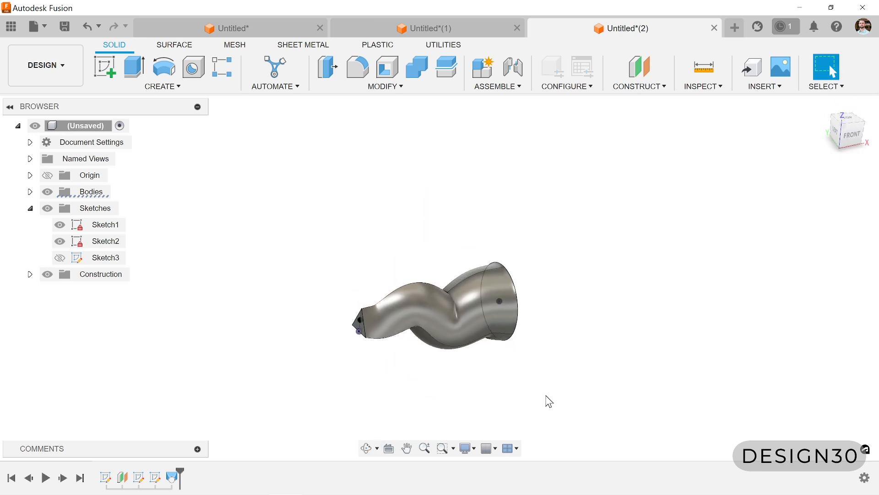